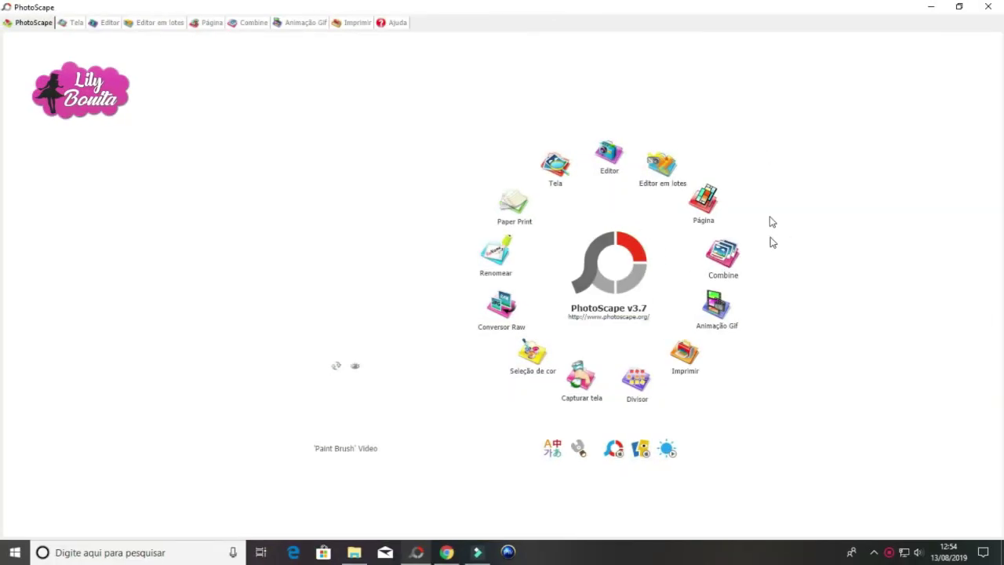
Create a new white photo 1280 pixels wide and 720 pixels high in the Editor
click(609, 160)
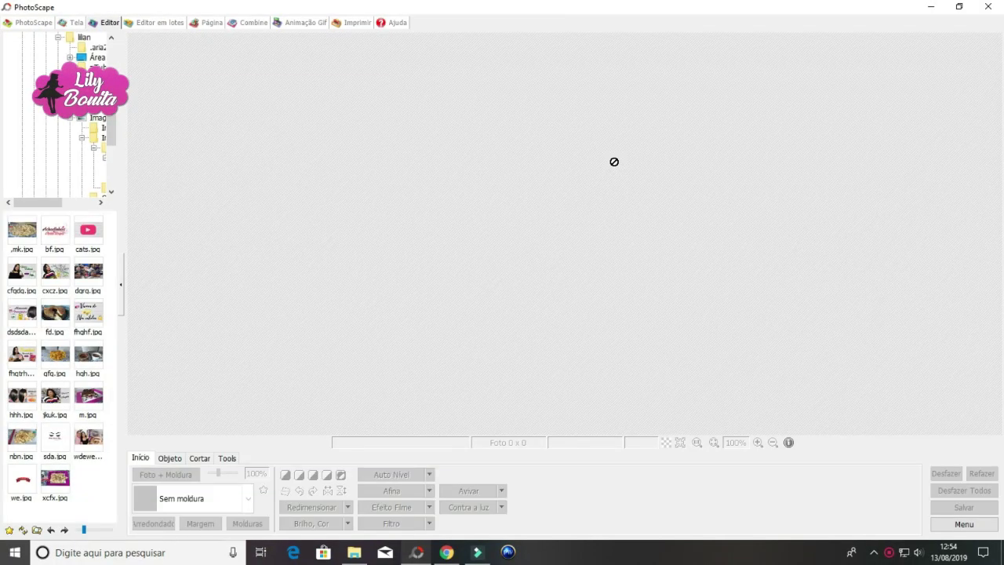
click(964, 524)
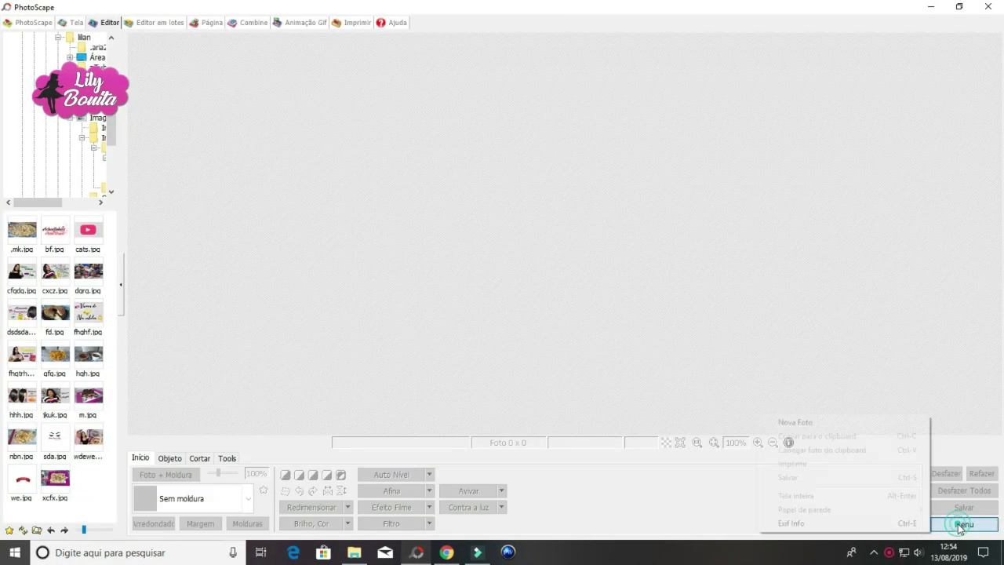
click(833, 425)
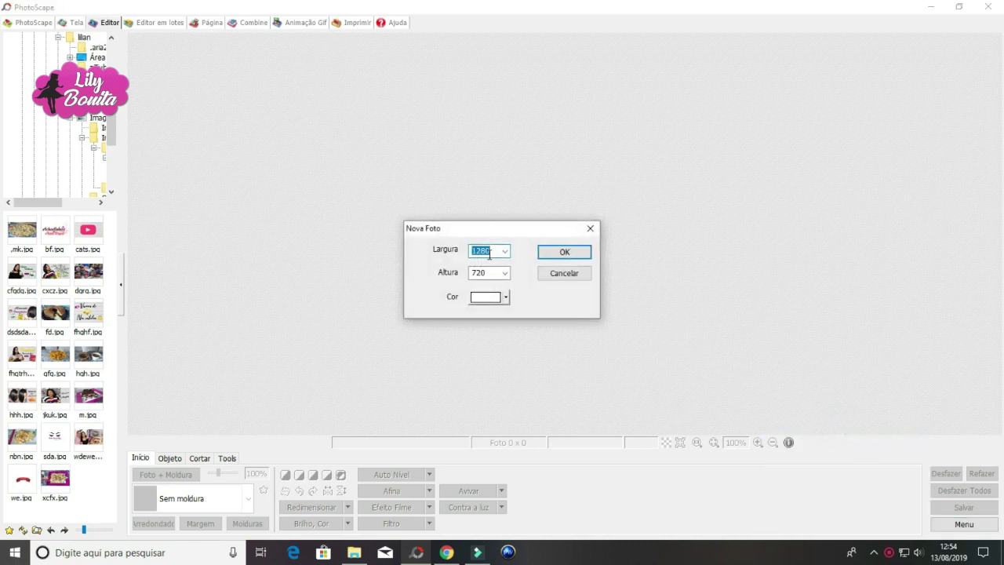
click(564, 253)
Insert the brick wall image 65961712_1GG from the Downloads folder as an object on the photo
click(169, 457)
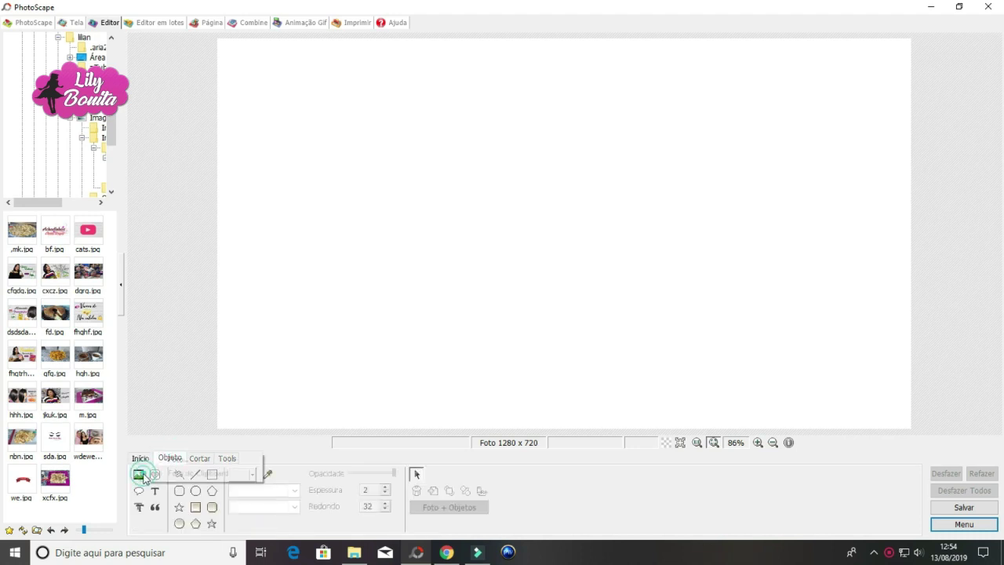
click(138, 474)
click(647, 205)
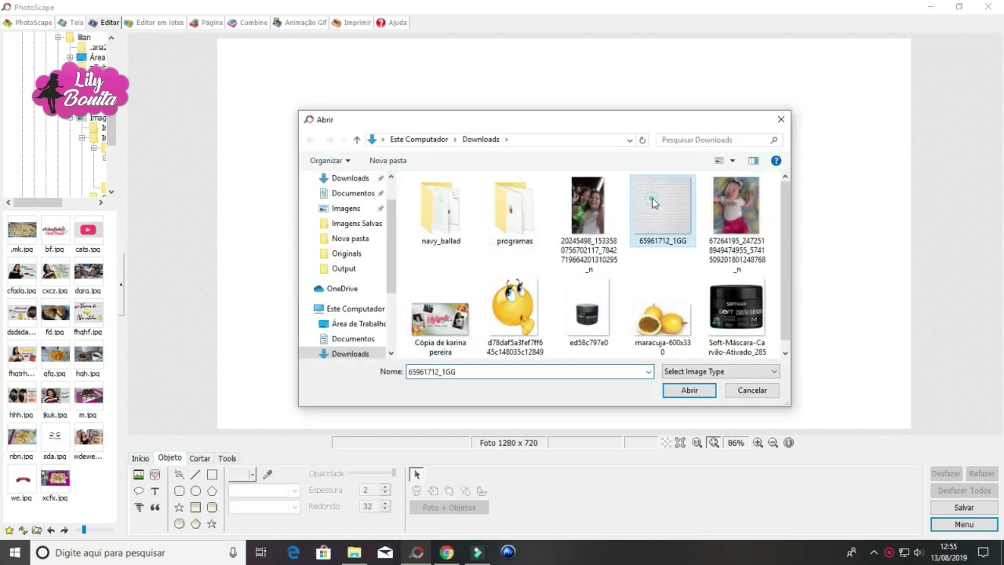
click(688, 391)
click(312, 413)
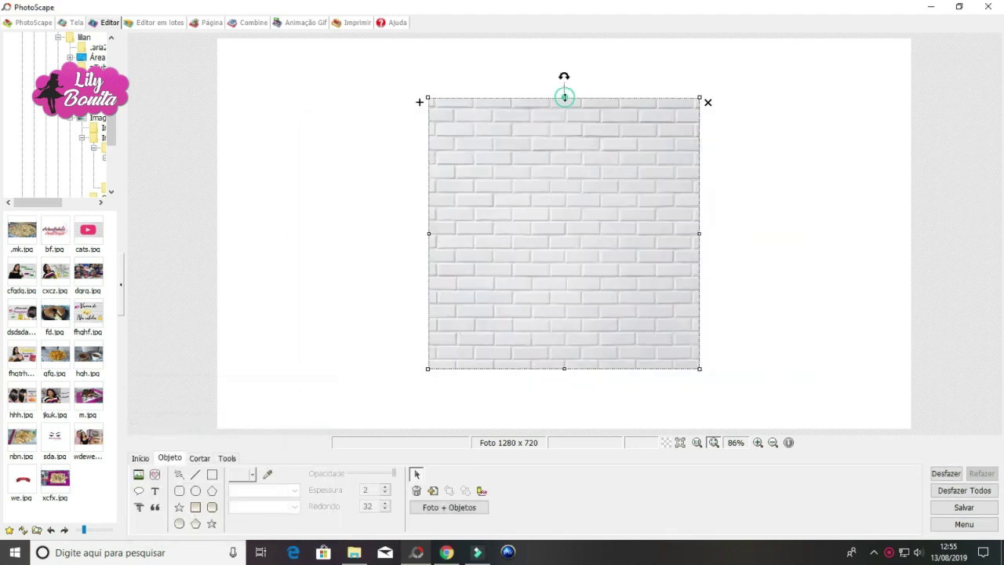
Stretch the brick image over all four edges of the canvas and combine it with the photo
drag(564, 97, 564, 36)
drag(433, 203, 214, 203)
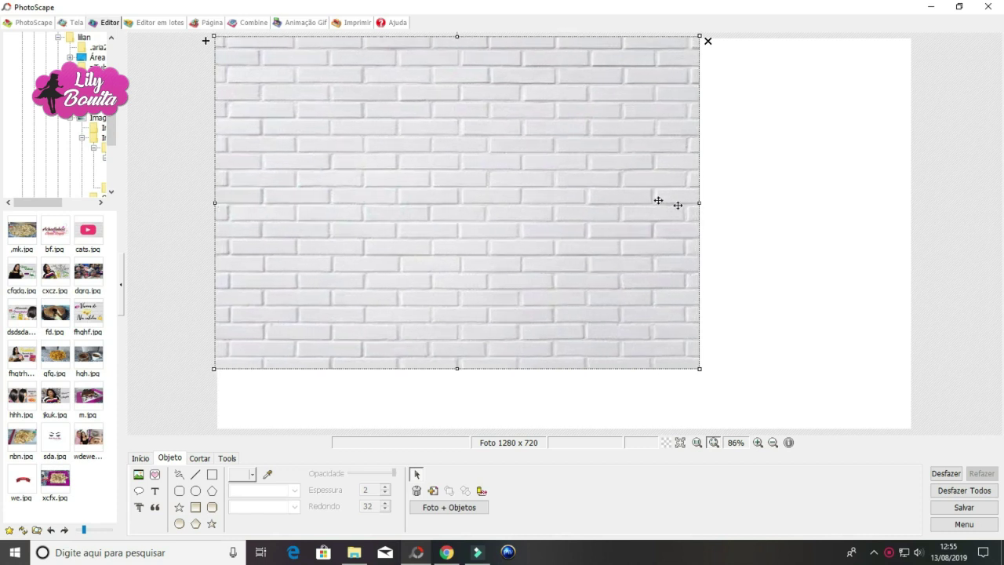
drag(699, 202, 917, 211)
drag(558, 366, 562, 430)
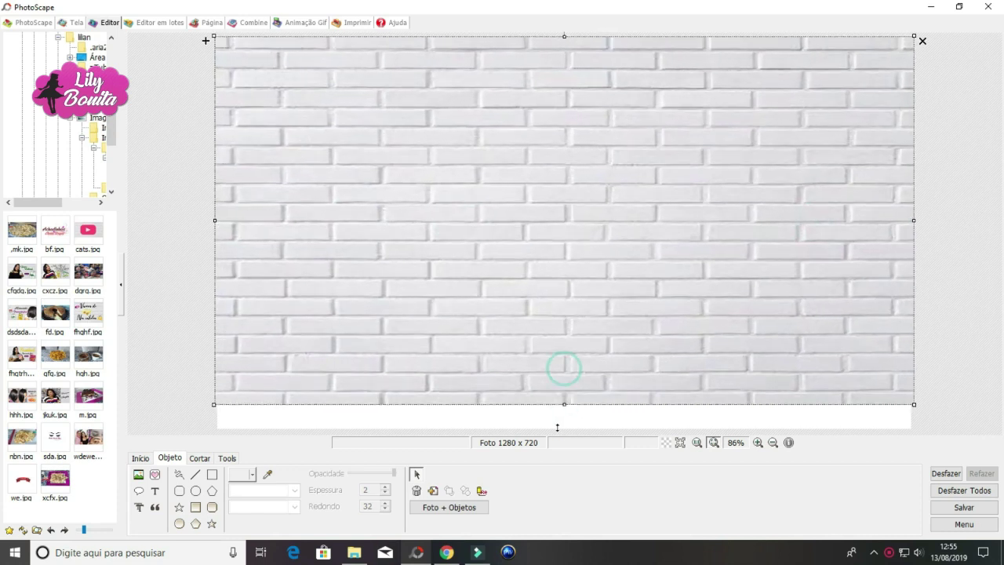
click(464, 507)
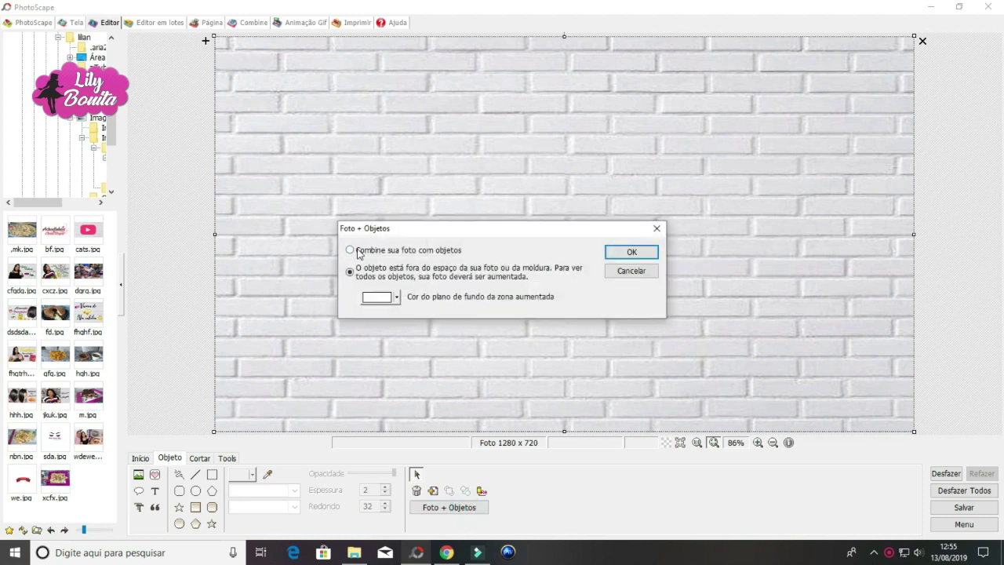
click(631, 252)
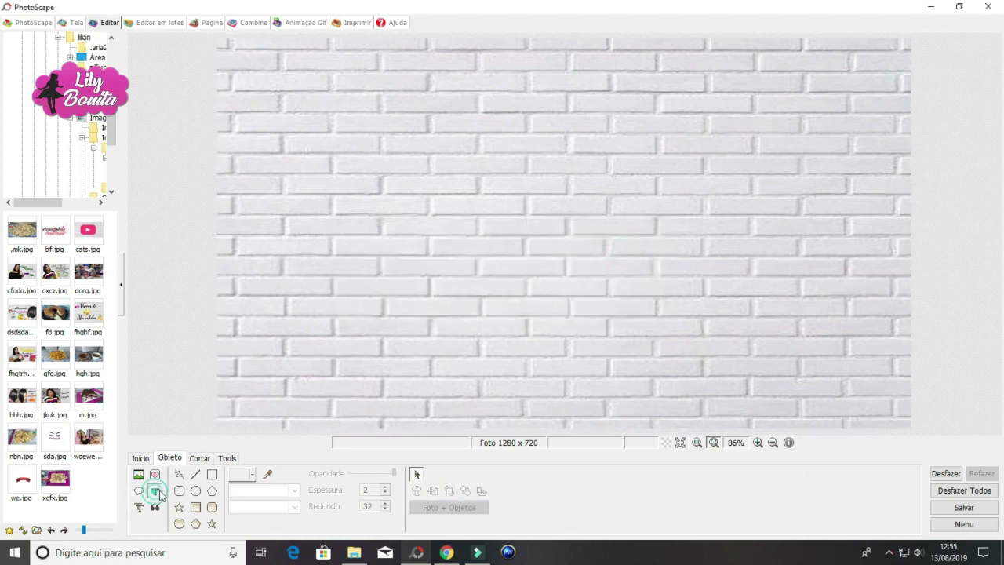
Add the text "Lily" in red with a grey outline of thickness 4 and a light grey shadow
click(156, 491)
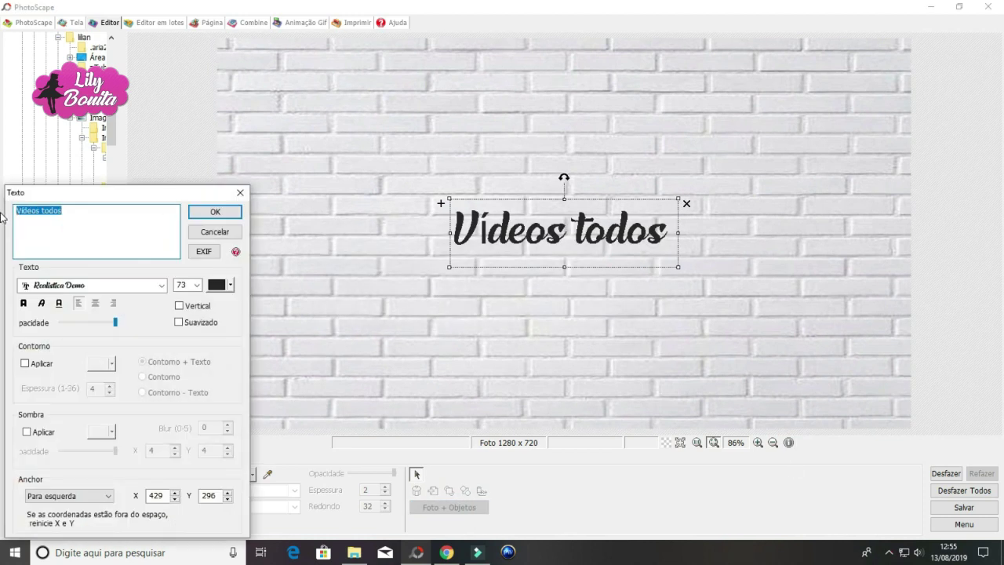
text(Lily)
click(229, 285)
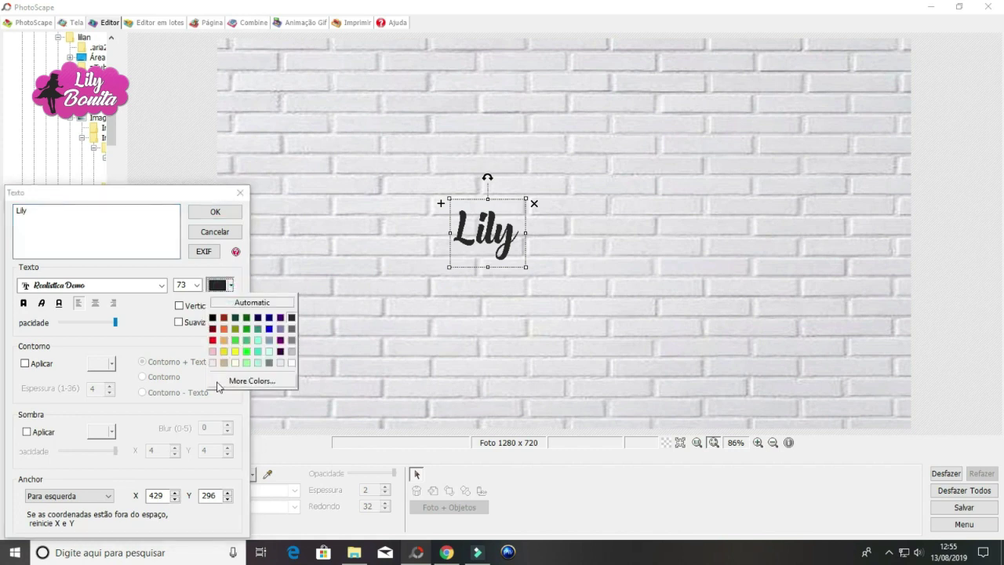
click(237, 381)
click(120, 275)
drag(390, 294, 390, 308)
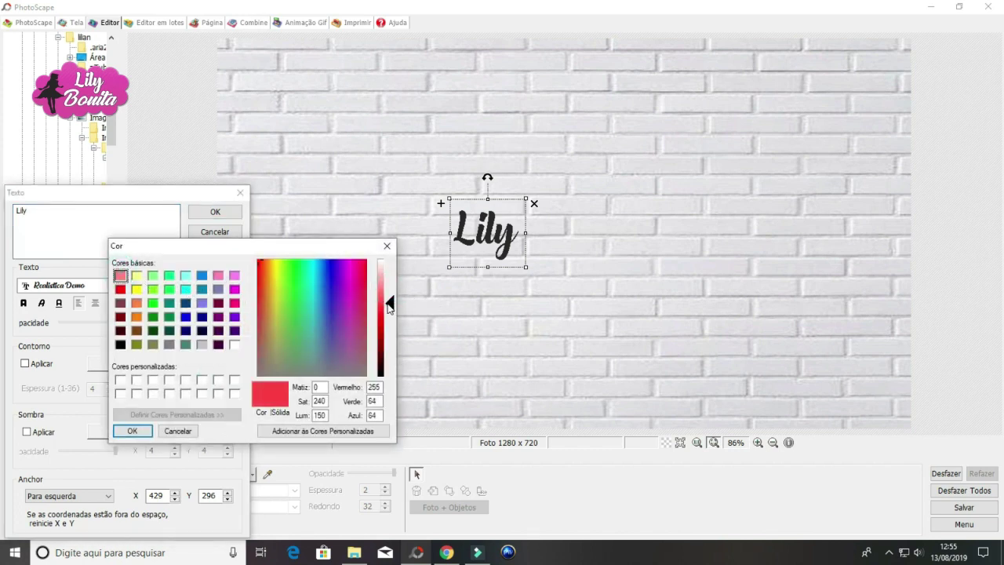
click(141, 431)
click(26, 363)
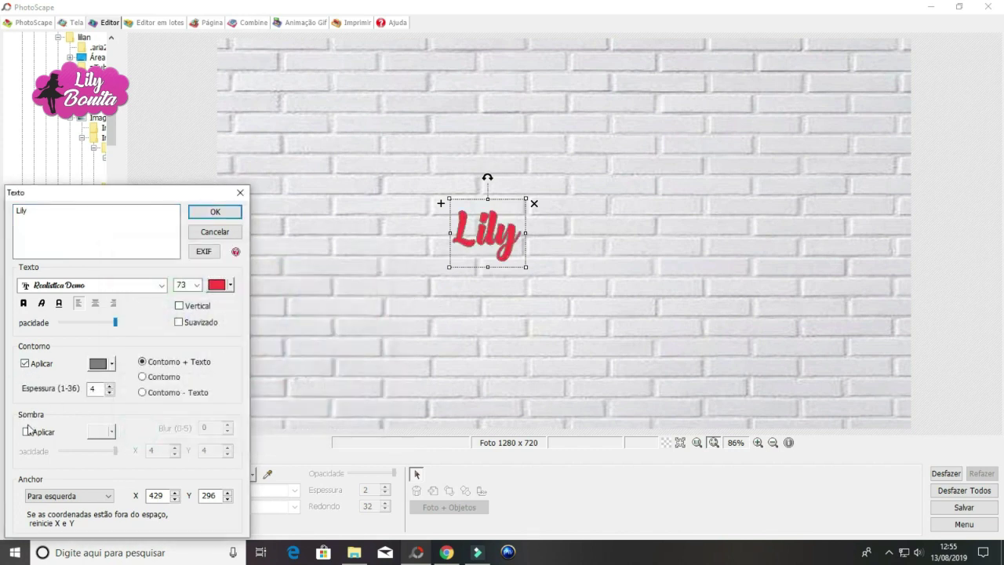
click(215, 212)
Enlarge the "Lily" text across the upper left of the photo and tilt it slightly counterclockwise
drag(448, 198, 252, 156)
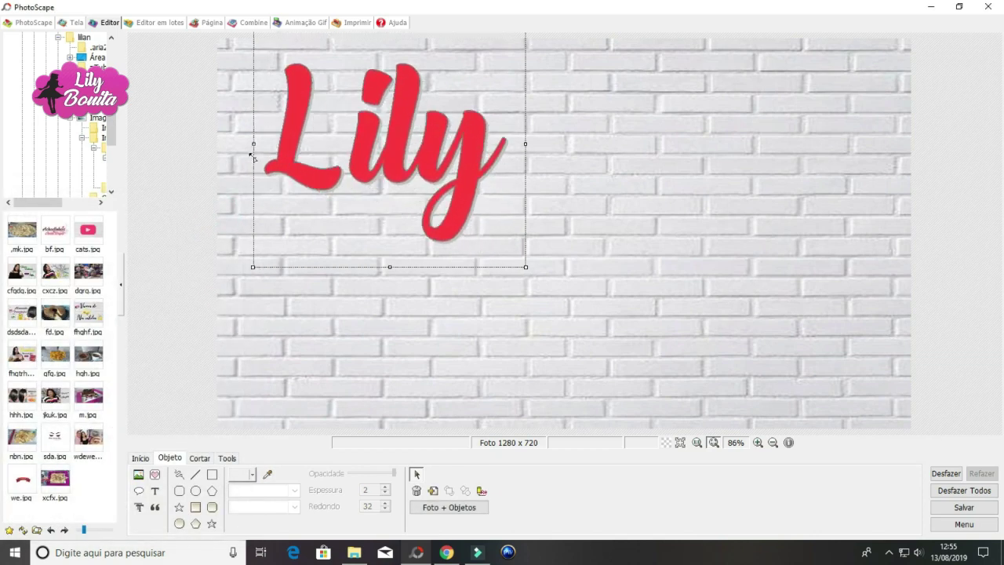
drag(385, 68, 349, 74)
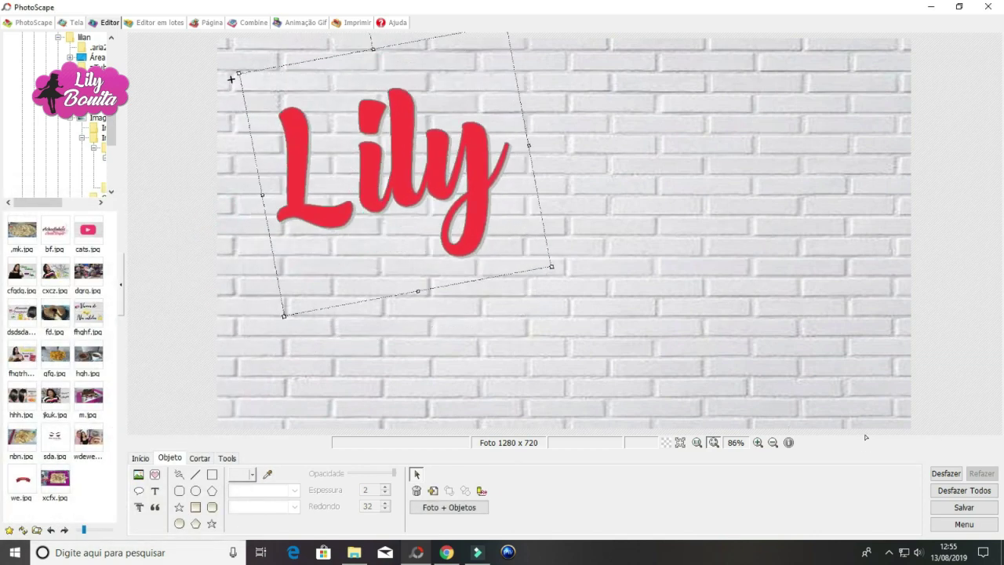
Save the image as a new JPEG file named 1 in the Nova pasta folder
click(958, 506)
click(345, 275)
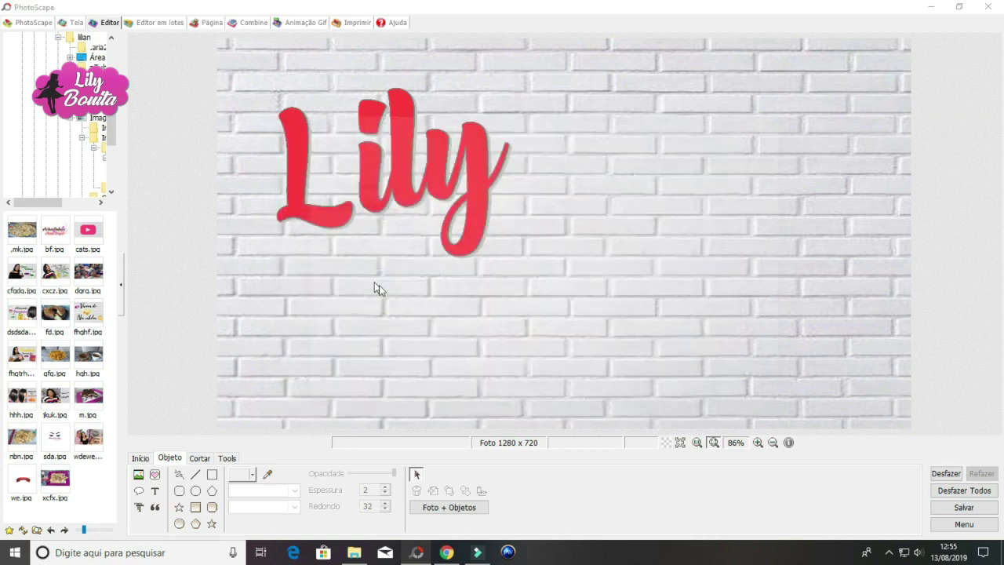
double_click(439, 208)
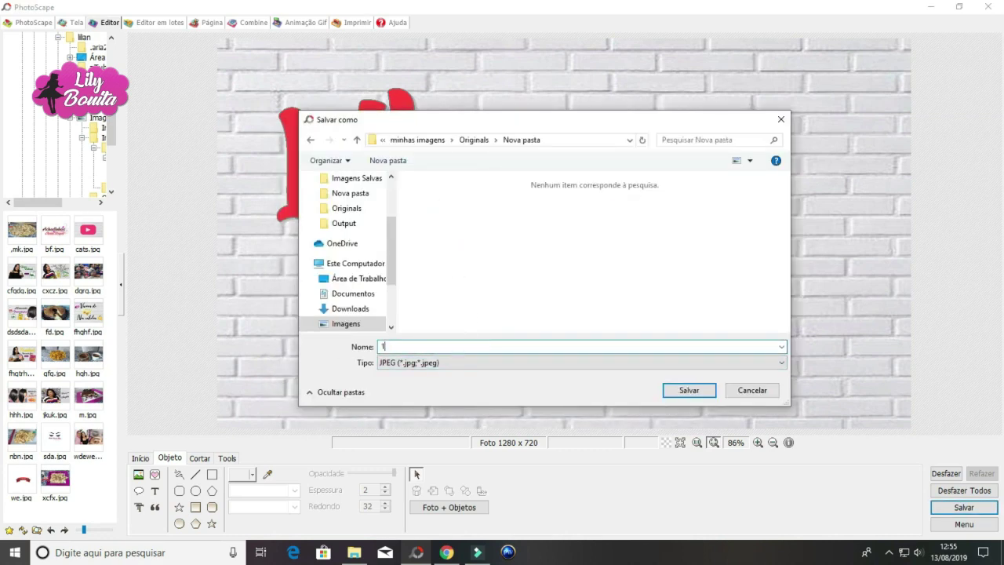
click(687, 390)
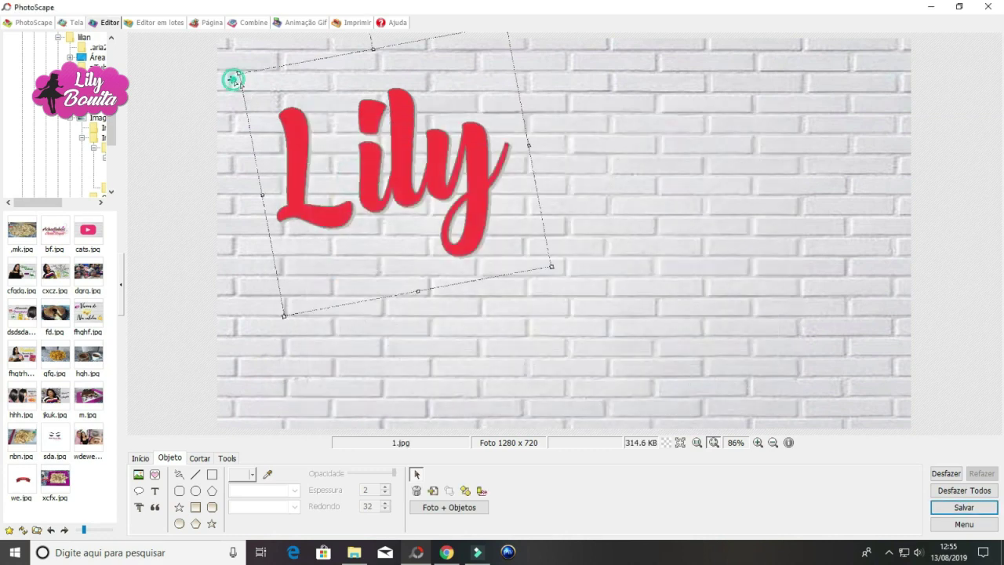
Duplicate the "Lily" text onto the right half of the photo and delete the original
key(ctrl+v)
drag(652, 247, 658, 240)
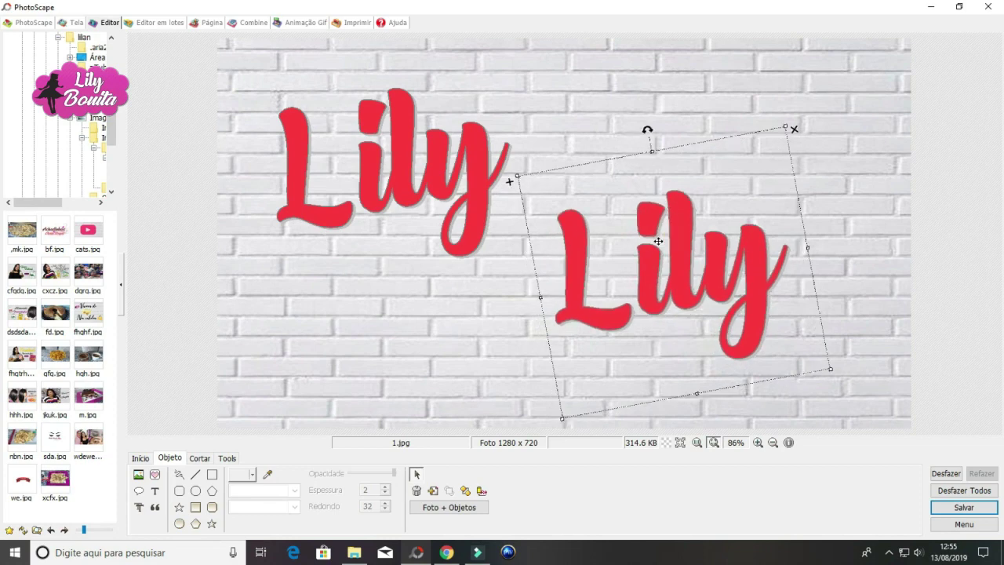
click(473, 160)
drag(506, 54, 484, 103)
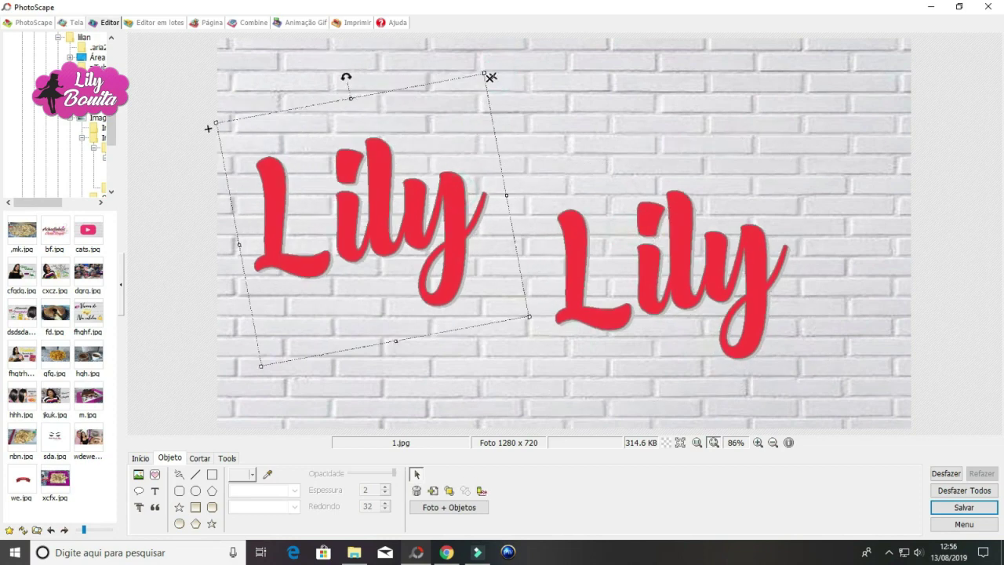
click(490, 77)
Change the wording of the remaining text object to "Bonyta"
double_click(667, 258)
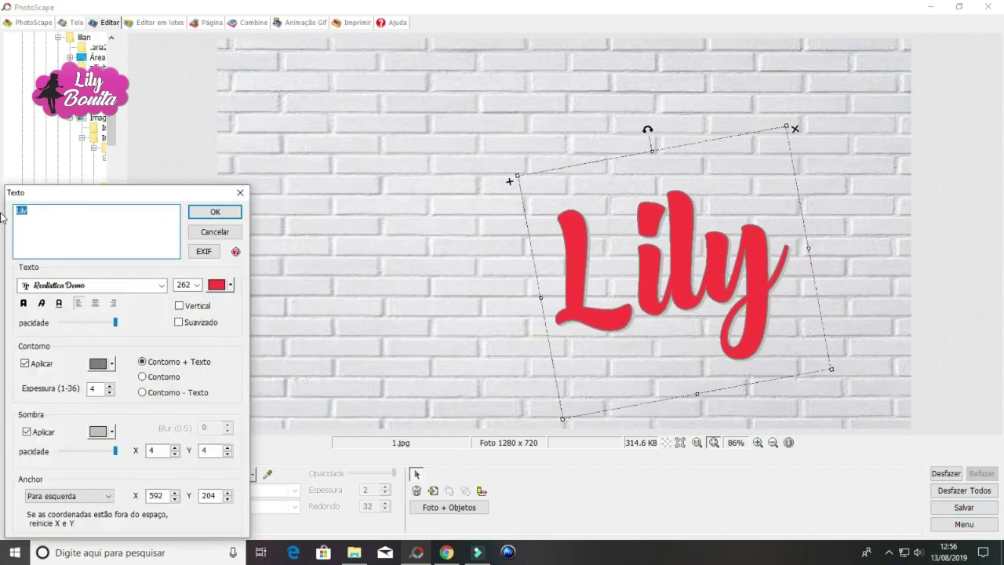
text(Bonyta)
click(215, 212)
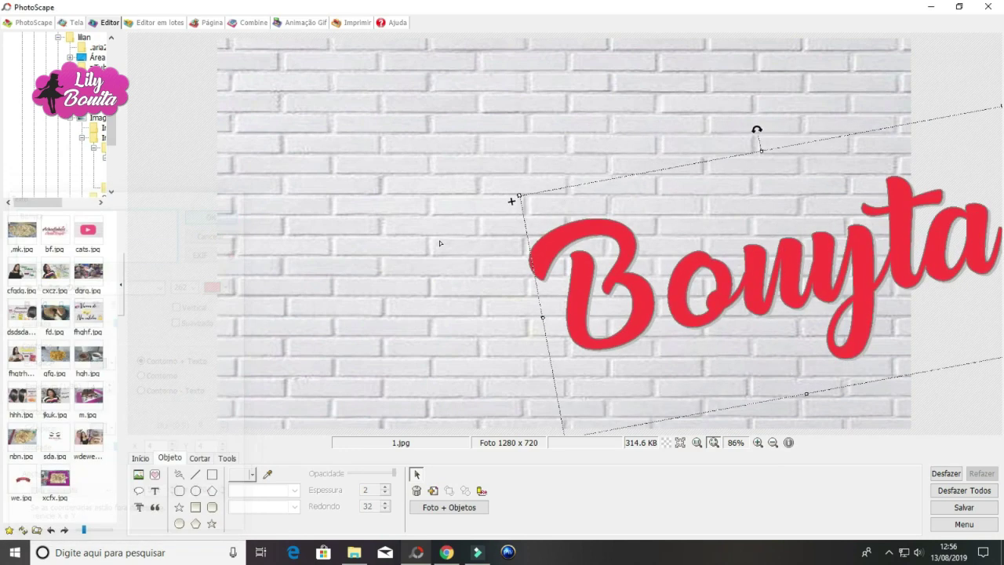
Resize the "Bonyta" text to fit inside the photo and place it on the right half
drag(511, 202, 643, 265)
drag(843, 301, 666, 248)
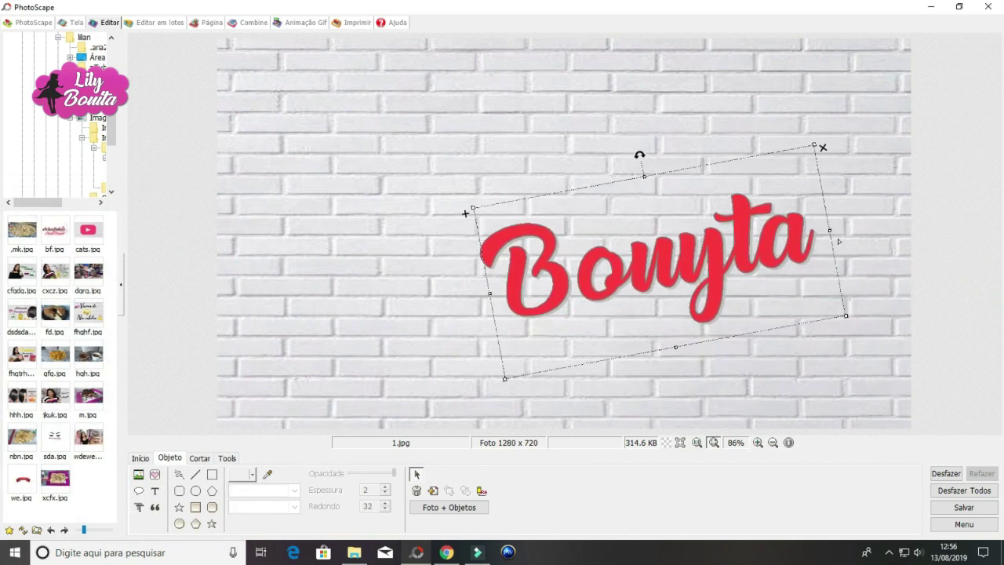
drag(829, 225, 898, 218)
drag(752, 248, 750, 246)
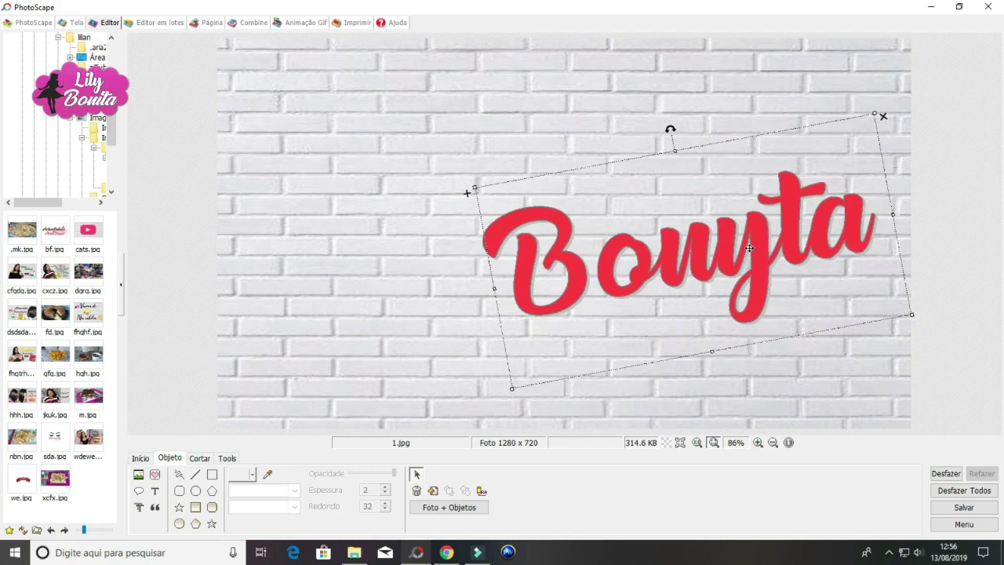
Save the image as a new JPEG file named 2 in the Nova pasta folder
click(964, 507)
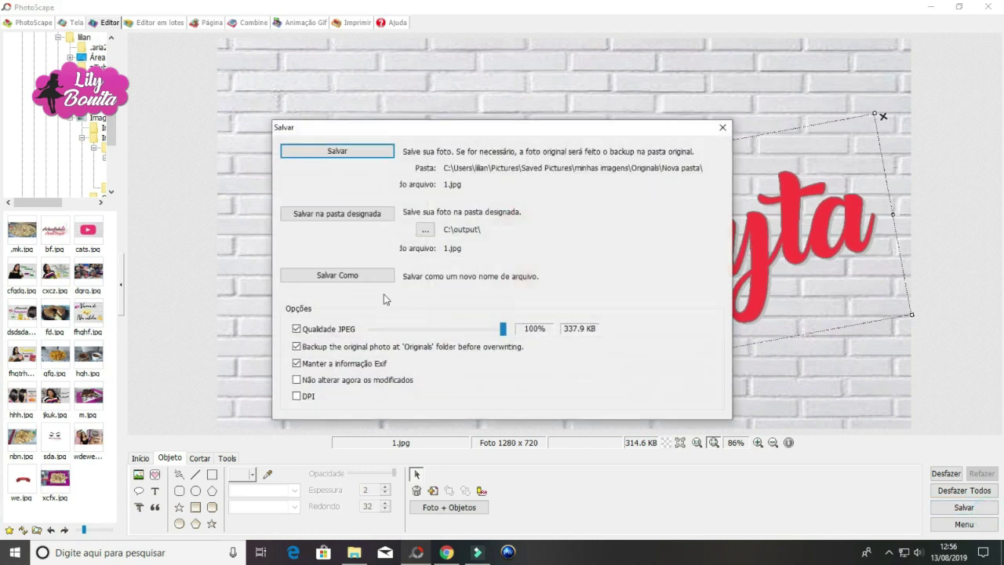
click(336, 276)
click(690, 390)
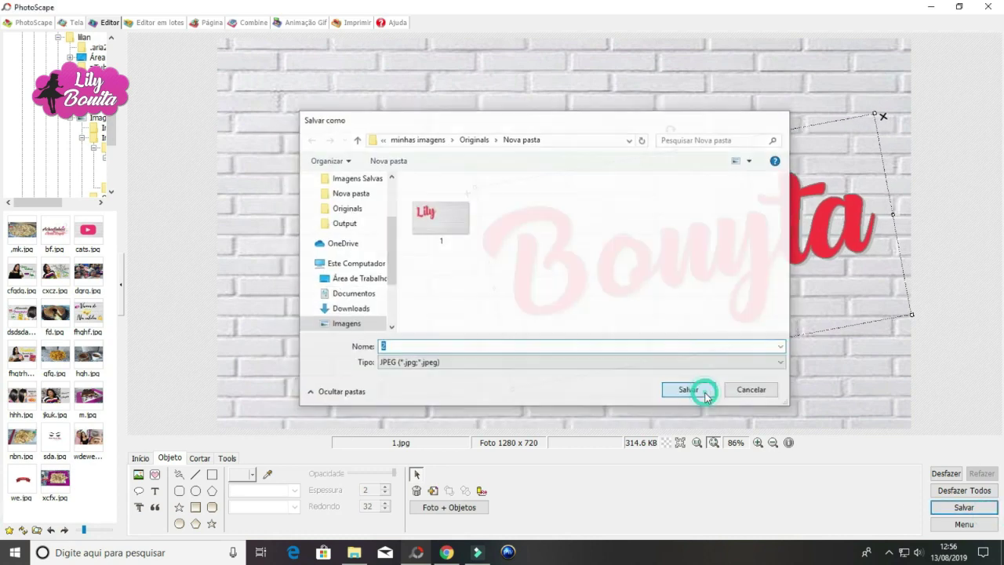
Duplicate the "Bonyta" text, reword the copy as "Lily" and place it above and to the left of "Bonyta"
key(ctrl+v)
drag(616, 293, 544, 287)
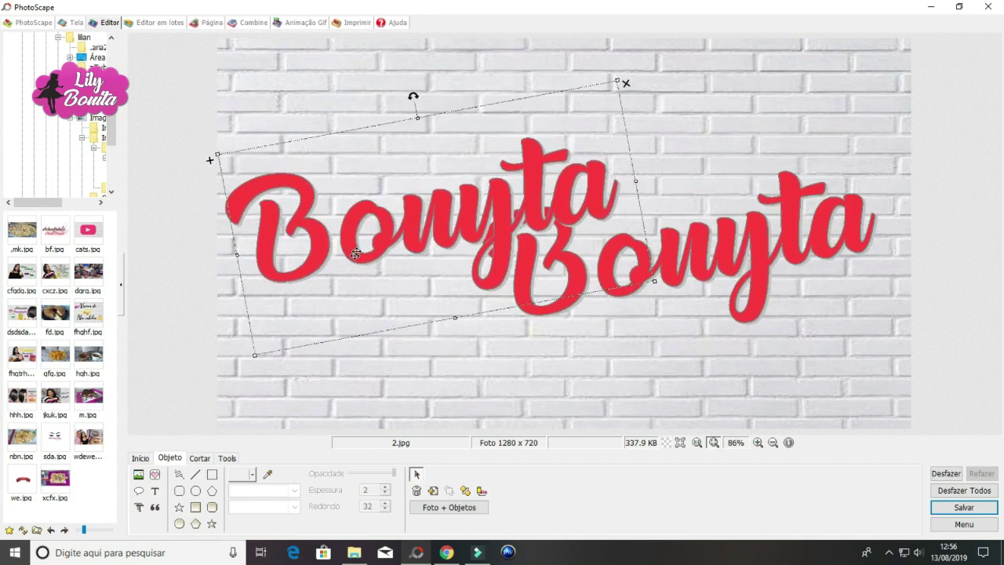
double_click(352, 244)
text(Lily)
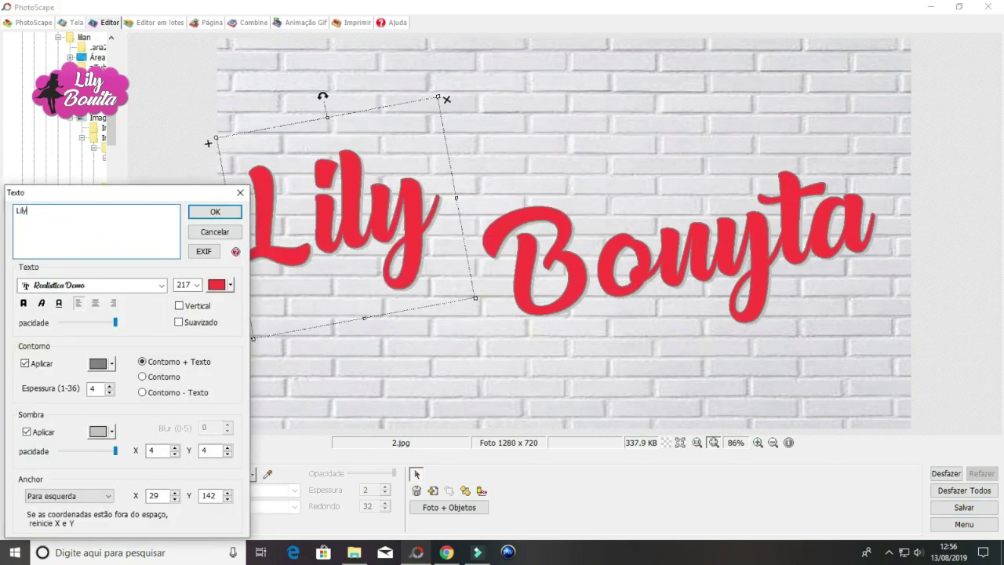
click(214, 212)
drag(345, 212, 402, 168)
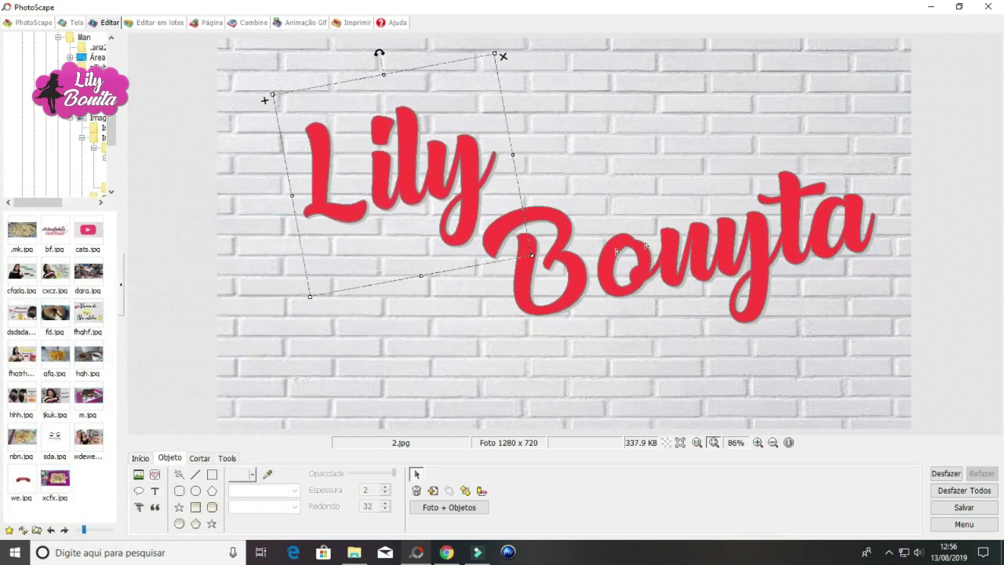
Rotate the "Bonyta" text to nearly level and shrink it slightly, keeping it just below and right of "Lily"
click(643, 251)
drag(684, 137, 690, 131)
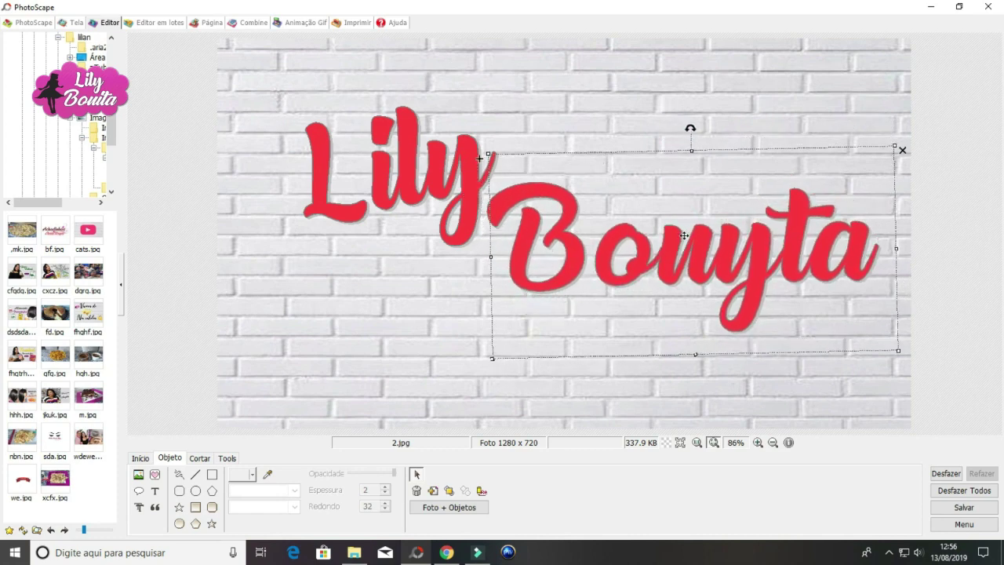
drag(687, 232, 688, 252)
drag(899, 268, 847, 258)
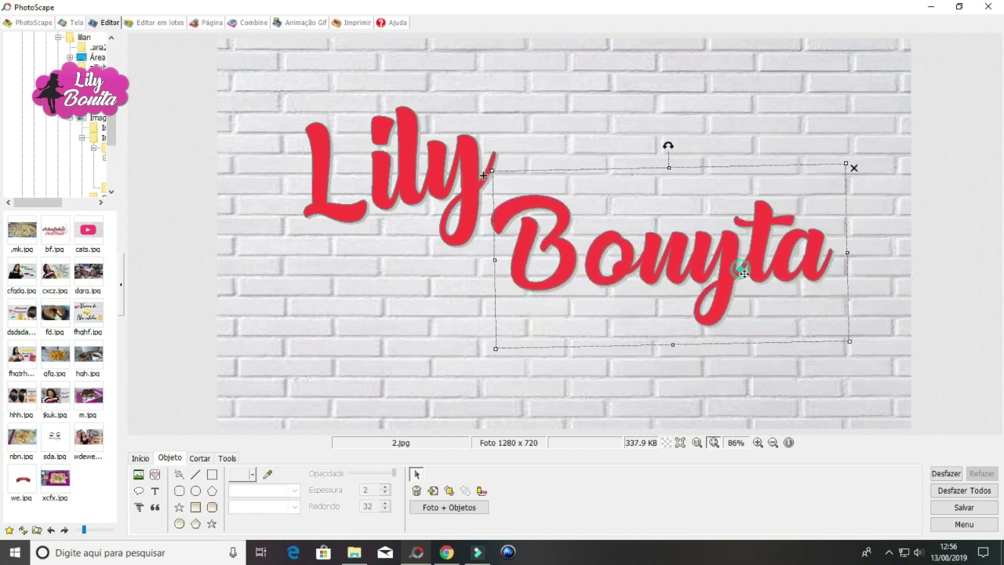
drag(741, 269, 747, 277)
Shrink the "Lily" text slightly and adjust both words so they sit close together near the photo's centre
click(402, 181)
drag(532, 256, 519, 243)
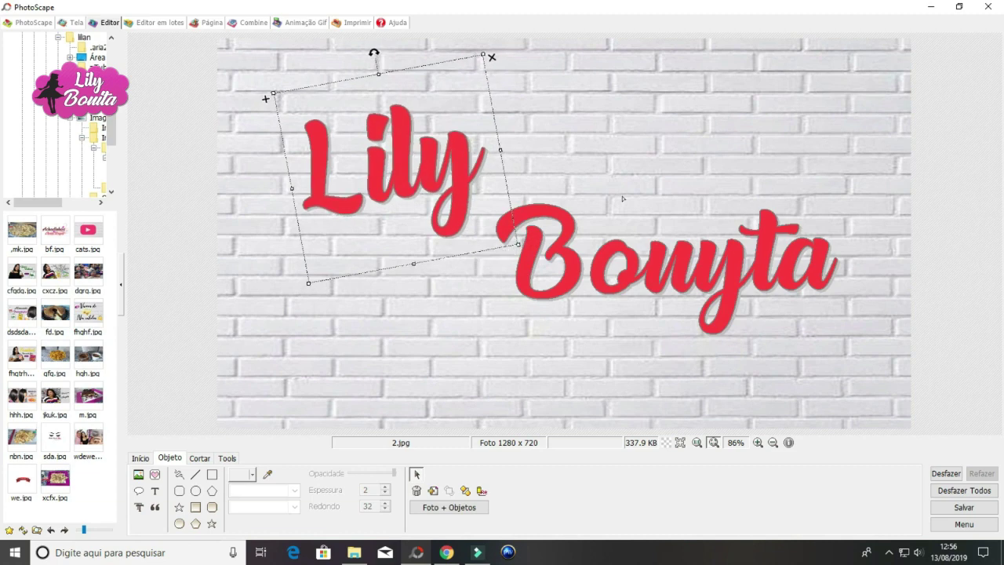
click(637, 261)
drag(392, 181, 394, 194)
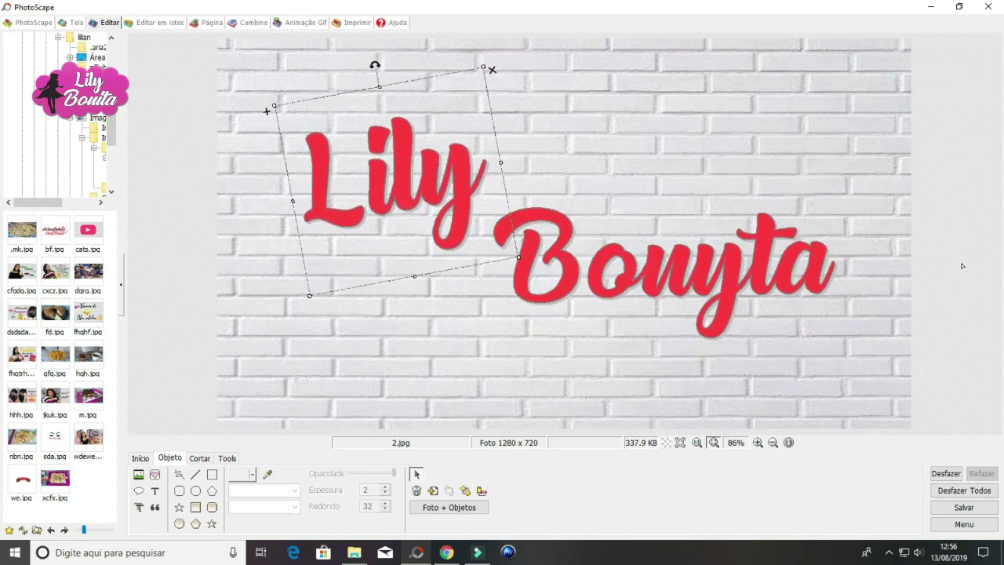
click(901, 402)
Save the image as a new JPEG file named 3 in the Nova pasta folder
click(961, 507)
click(368, 275)
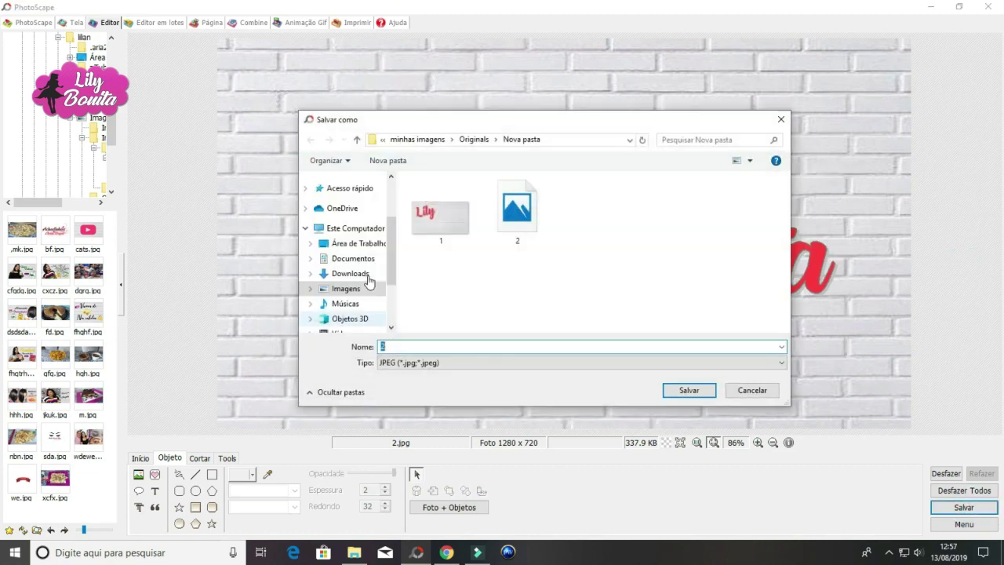
key(Escape)
Add a black text object reading "Vídeos" with the outline and shadow turned off
click(155, 490)
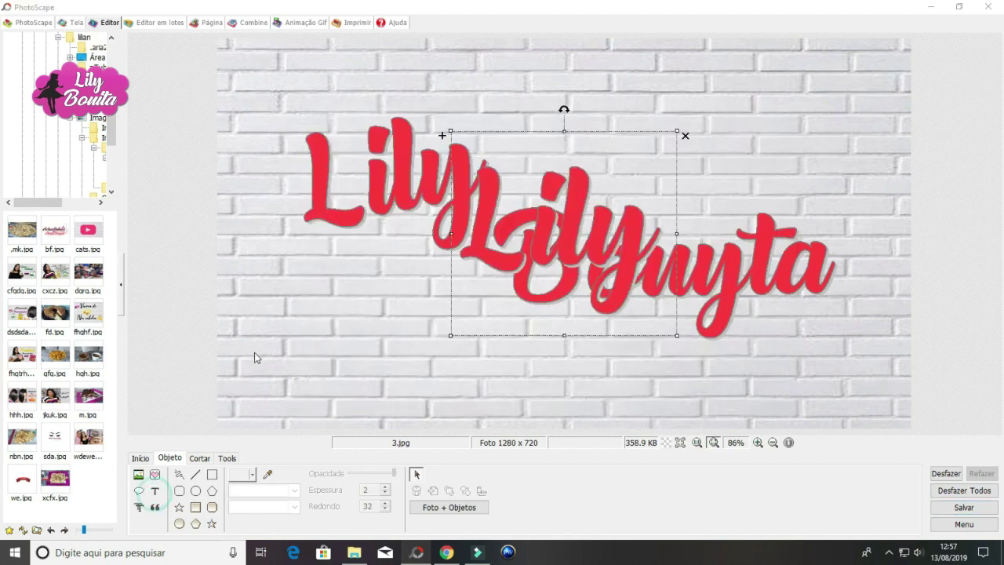
click(230, 284)
click(201, 316)
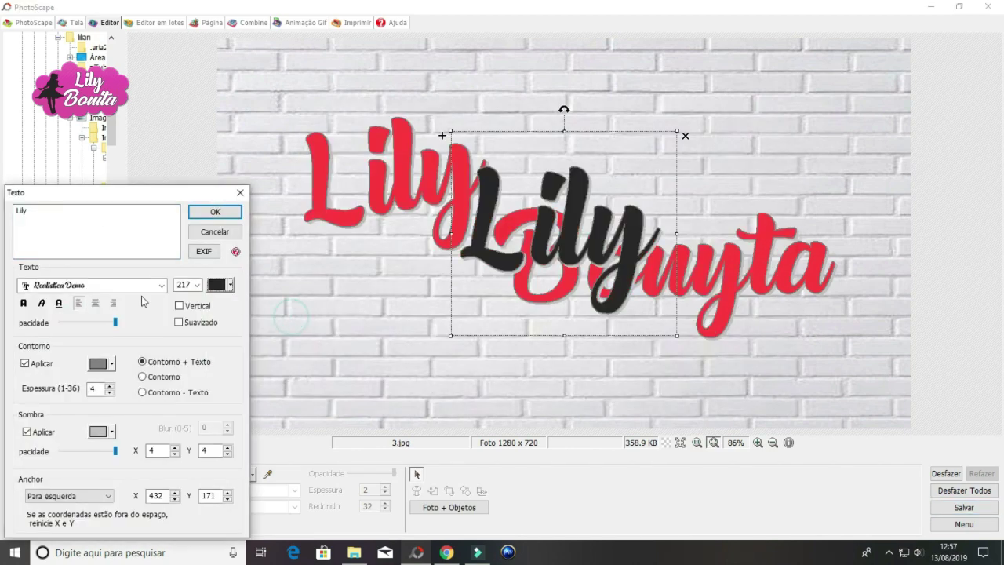
click(24, 364)
click(26, 431)
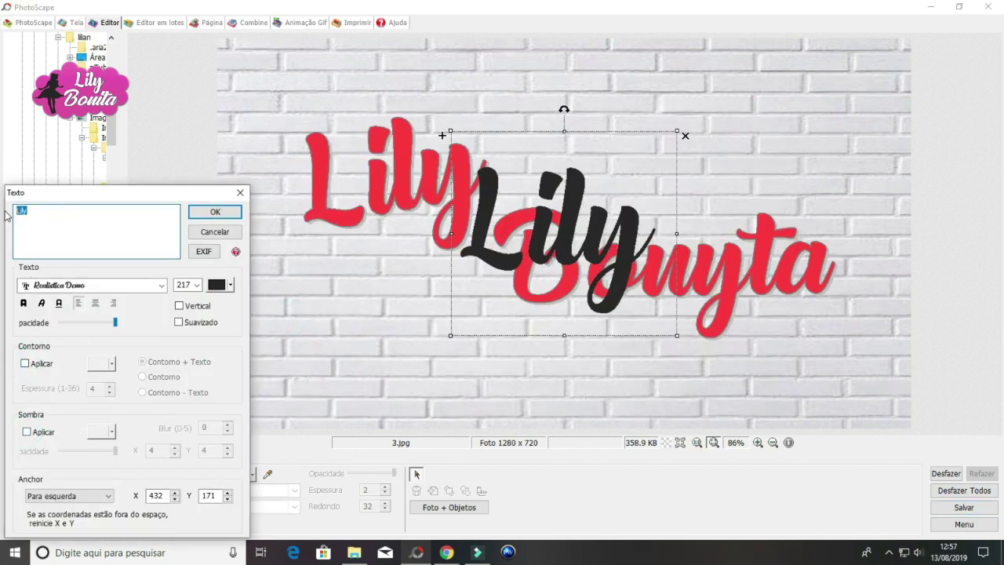
text(Vídeos)
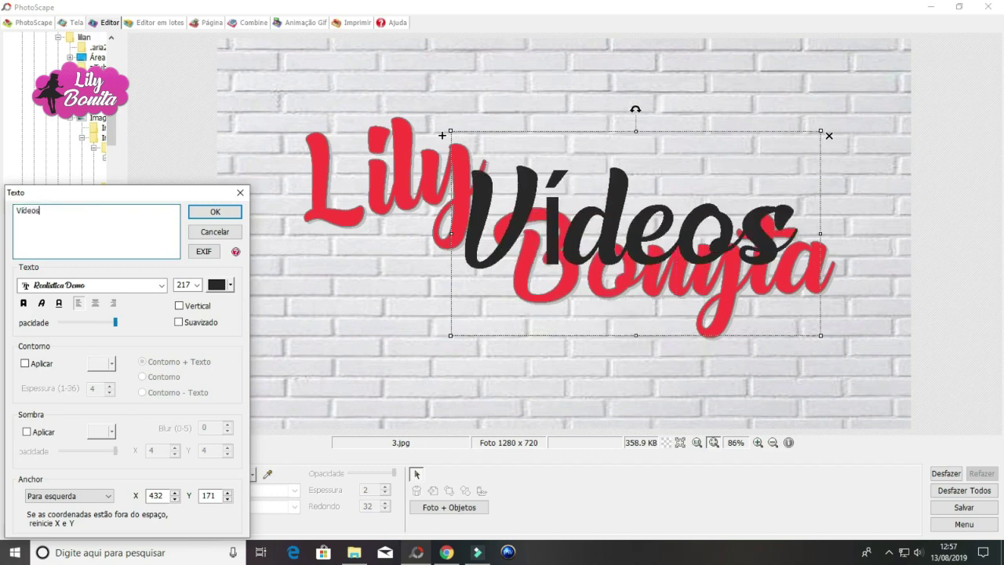
click(214, 212)
Shrink the "Vídeos" text to about size 69 and place it at the photo's lower left, below "Lily"
drag(450, 131, 672, 254)
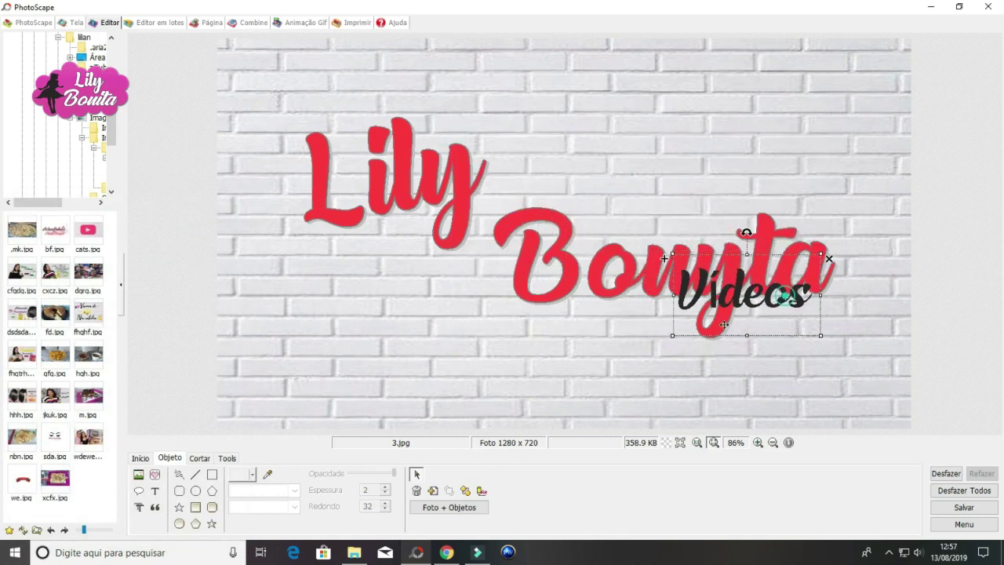
drag(784, 296, 357, 370)
drag(389, 407, 336, 363)
click(439, 365)
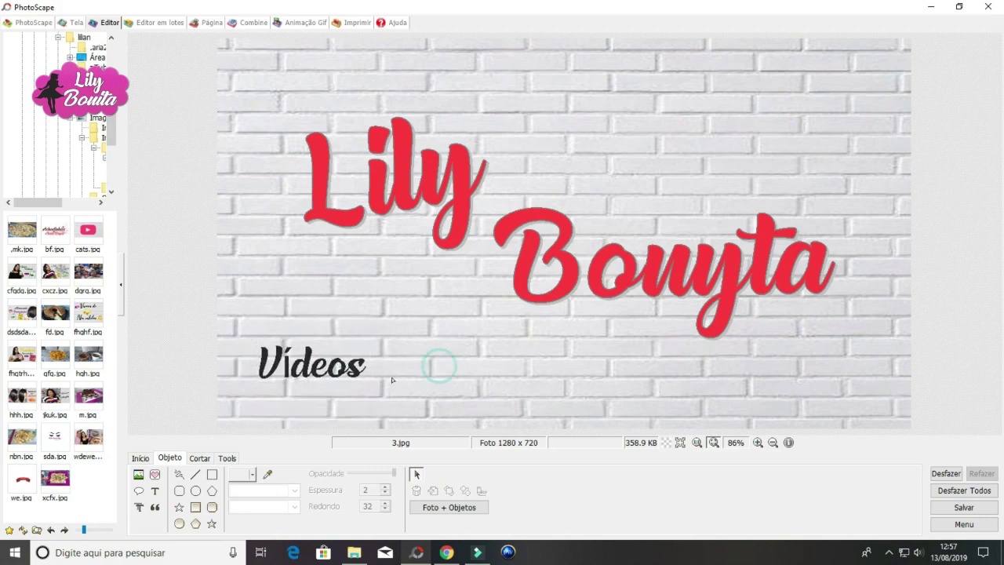
Save the image as a new JPEG file named 4 in the Nova pasta folder
click(957, 508)
click(371, 277)
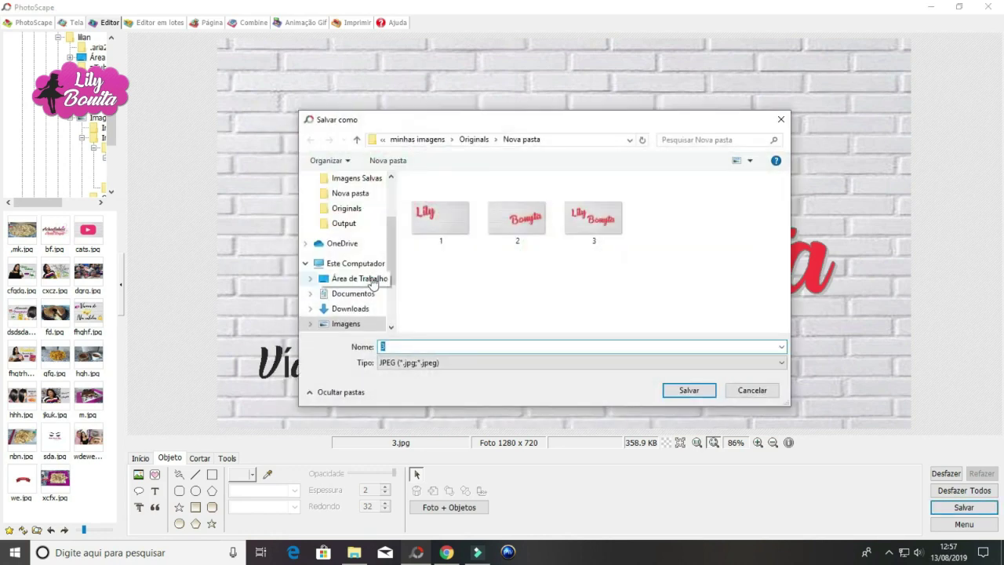
click(687, 389)
Extend the black "Vídeos" text to read "Vídeos novos"
double_click(310, 365)
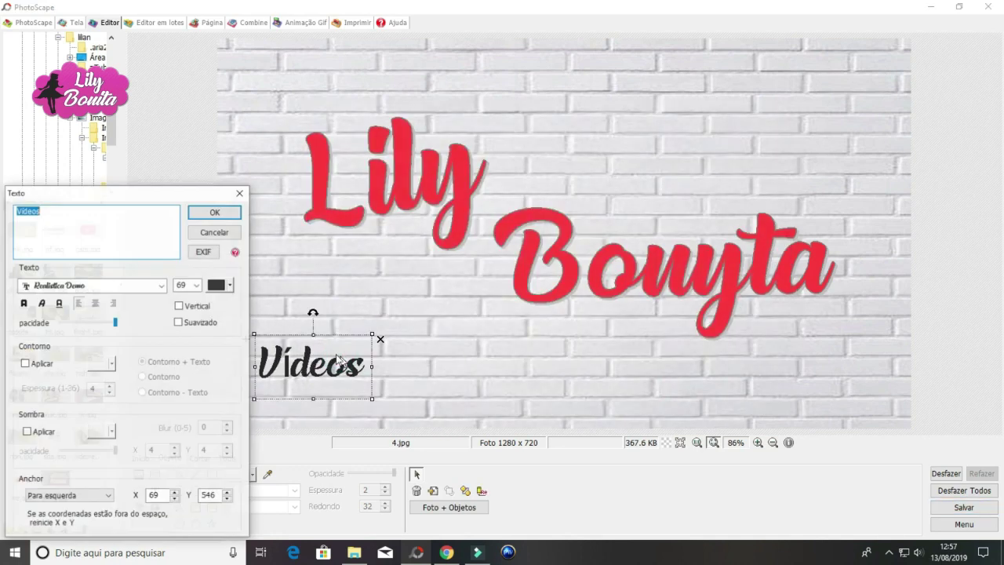
click(92, 221)
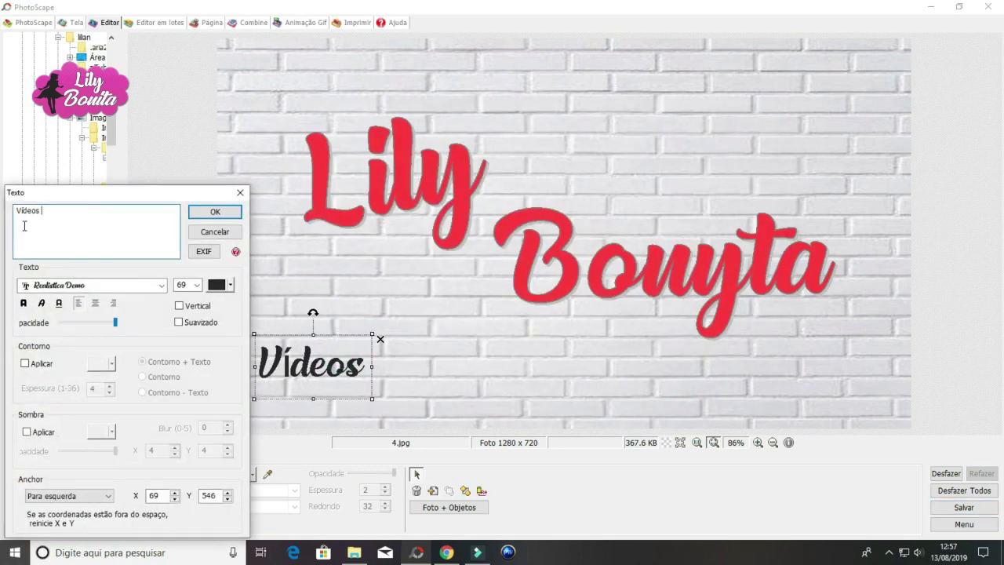
text(novos)
click(215, 212)
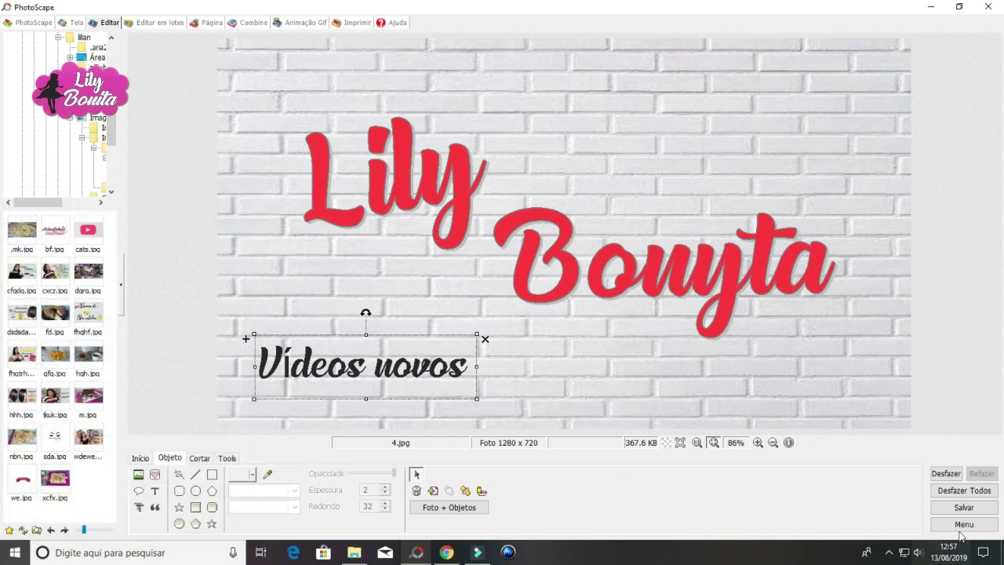
Save the image as a new JPEG file named 5 in the Nova pasta folder
click(964, 507)
click(362, 276)
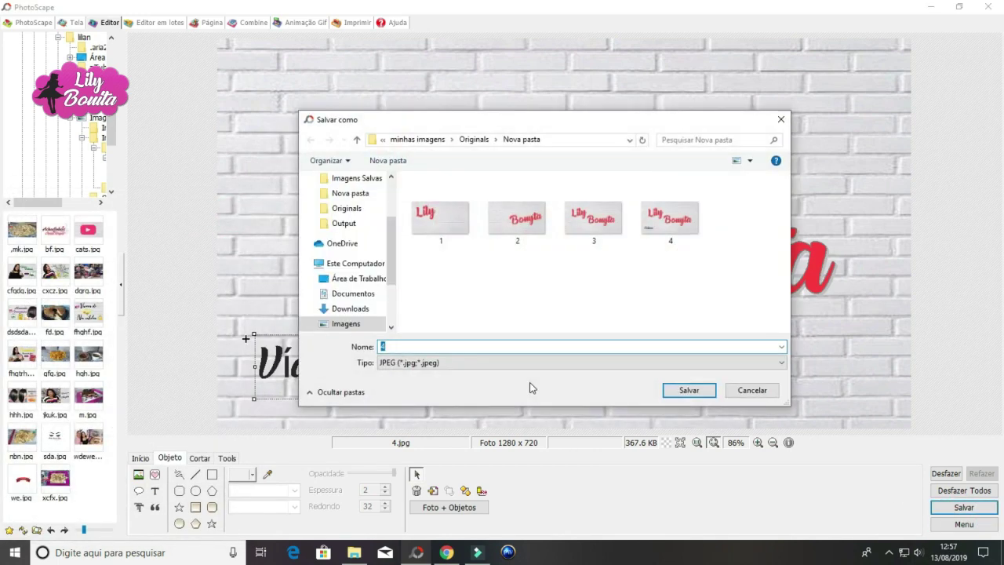
text(5)
click(701, 392)
Extend the black text to "Vídeos novos toda" and save the image as a JPEG named 6 in the Nova pasta folder
double_click(461, 367)
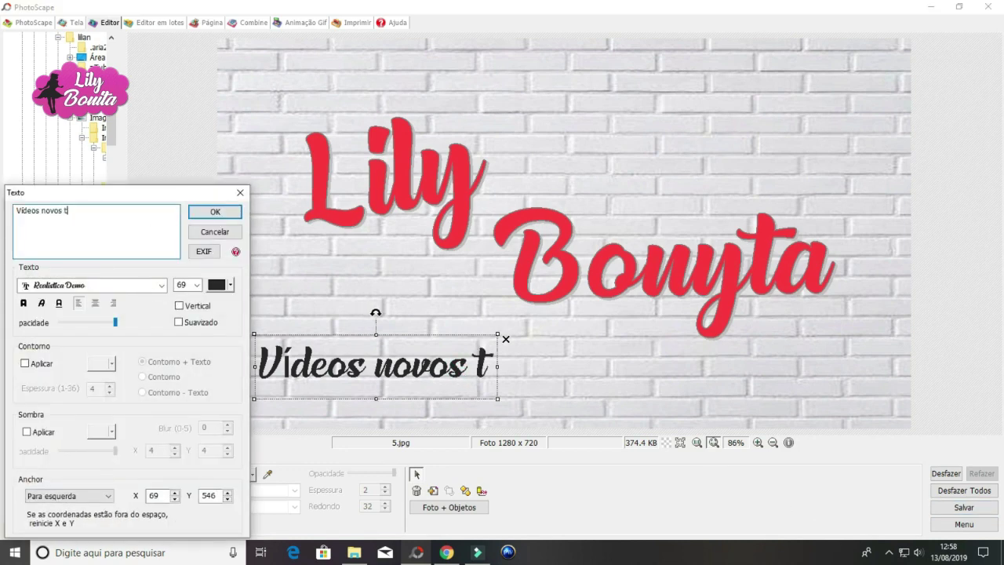
click(215, 212)
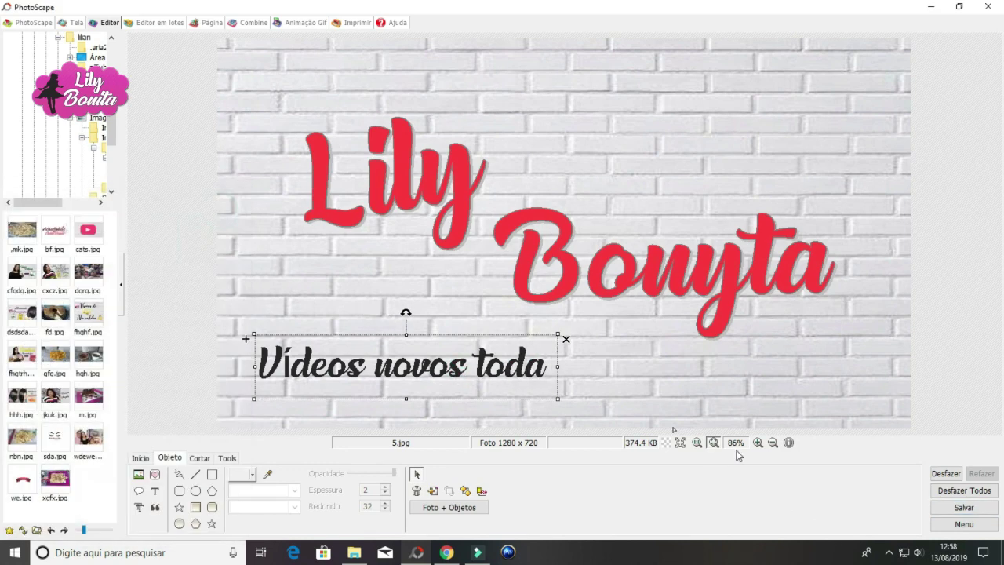
click(964, 507)
click(331, 274)
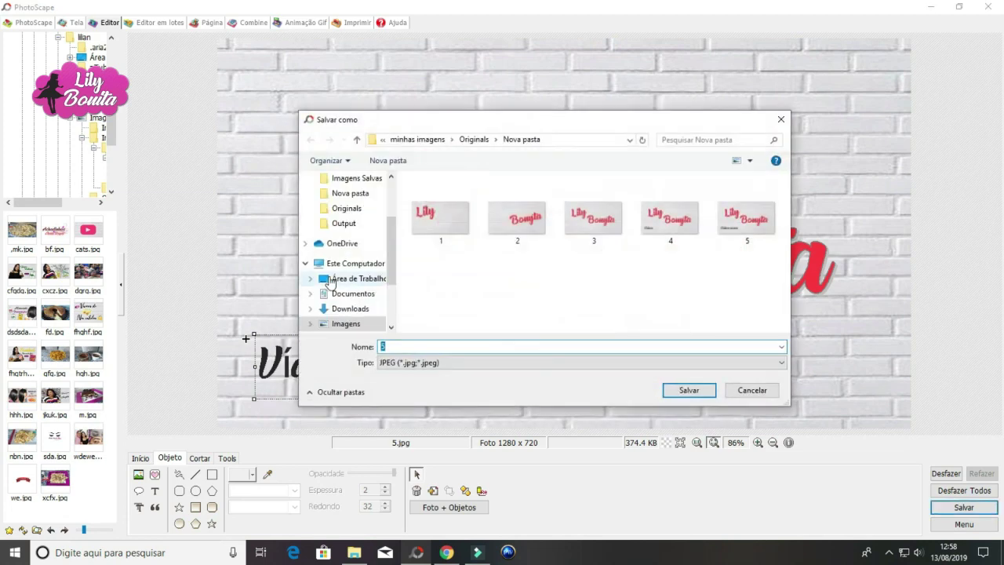
text(6)
click(689, 390)
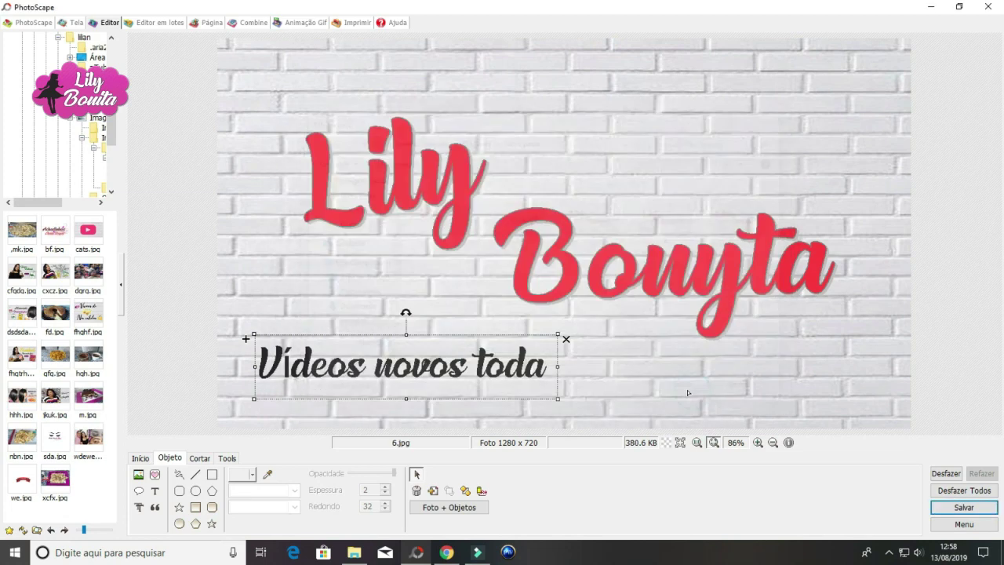
Extend the black text to read "Vídeos novos toda semana"
double_click(548, 375)
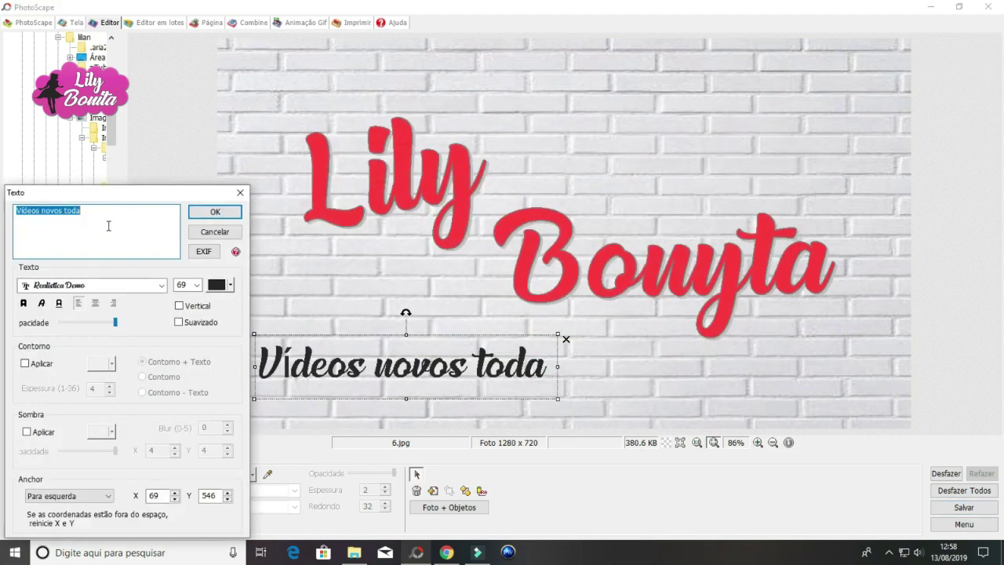
text(semana)
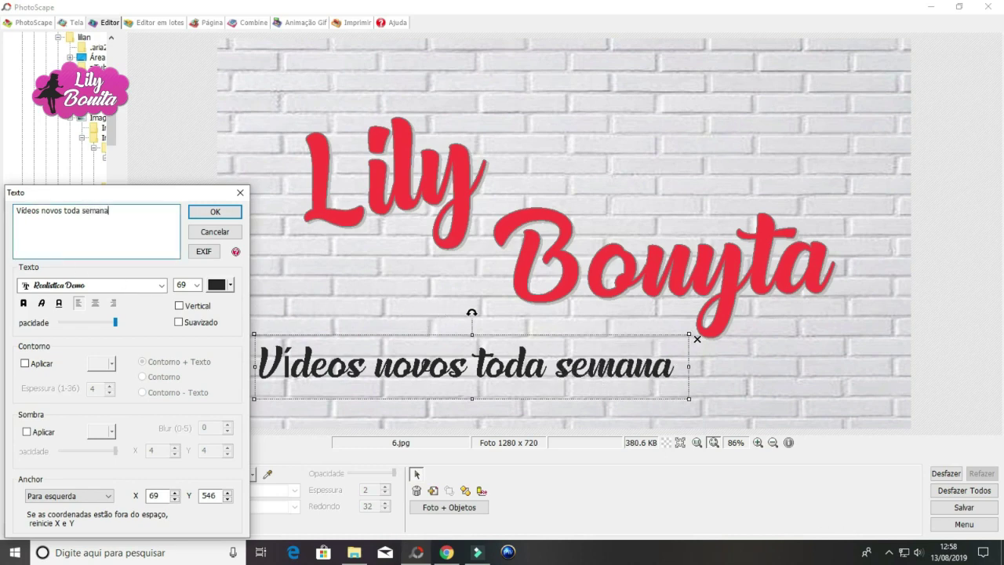
click(210, 212)
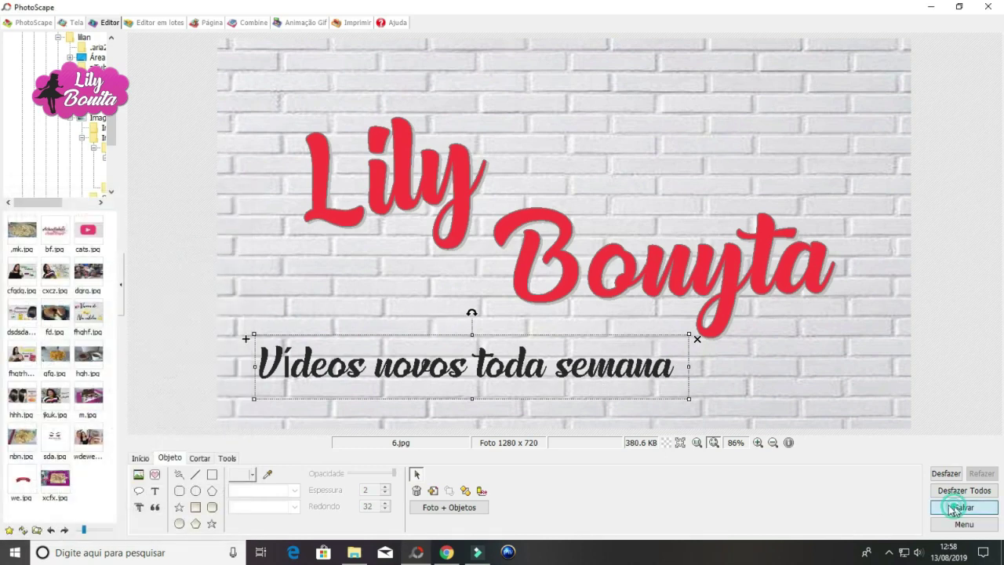
Save the image as a new JPEG file named 7 in the Nova pasta folder
click(956, 507)
click(337, 275)
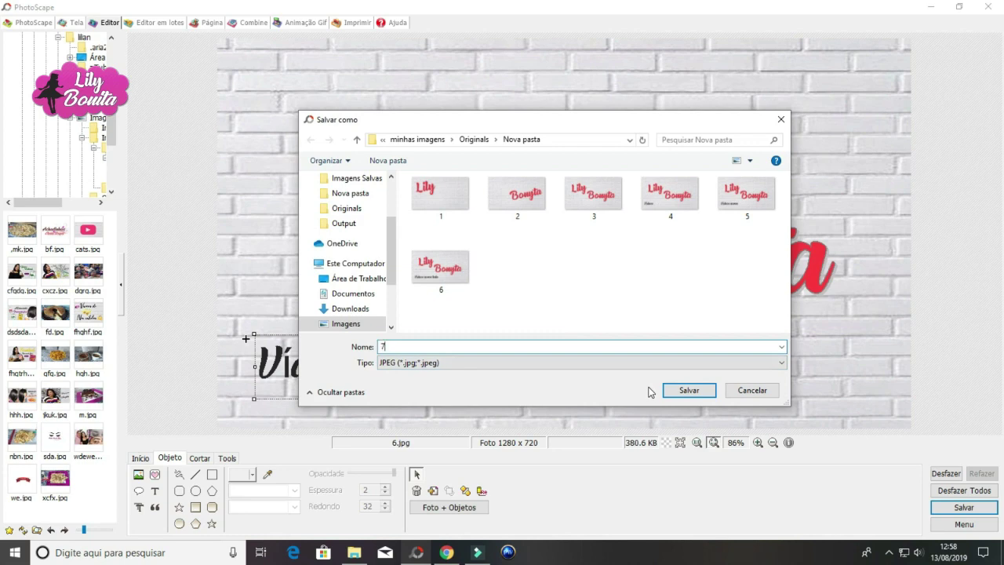
click(703, 387)
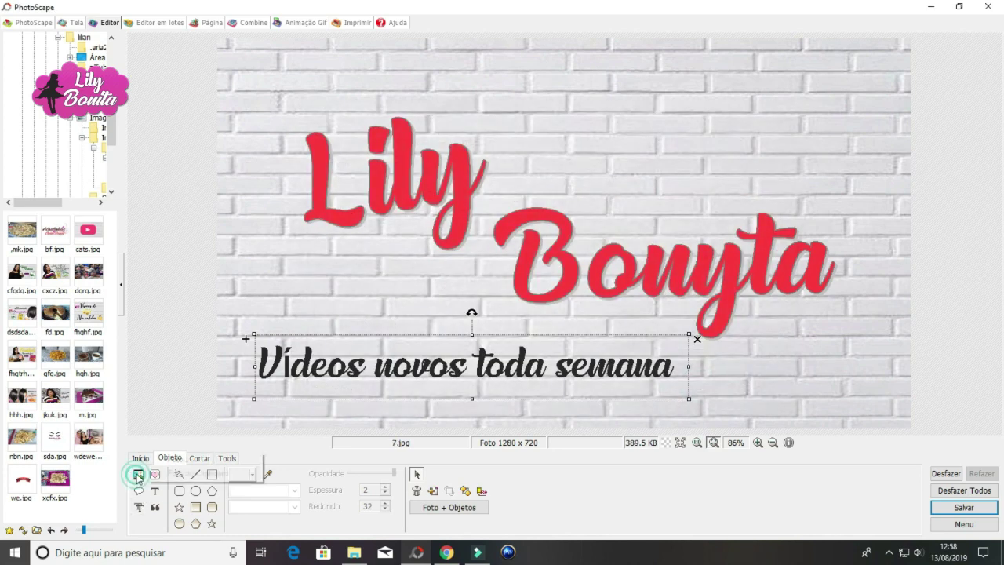
Insert the picture subscribe-feed-rss-reader-button-icon-30863 from the Imagens folder onto the photo
click(138, 474)
click(342, 212)
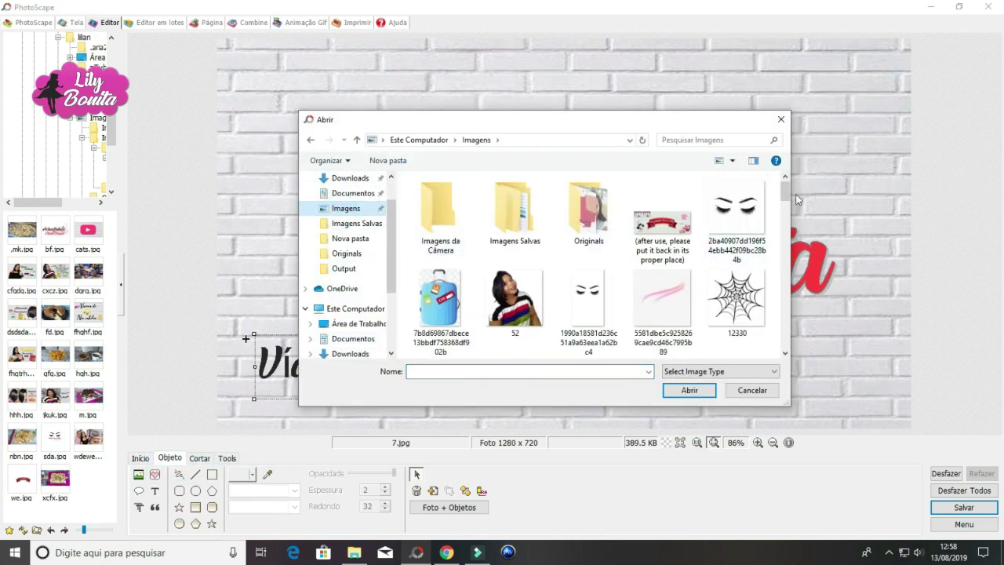
scroll(629, 318, down, 15)
click(513, 278)
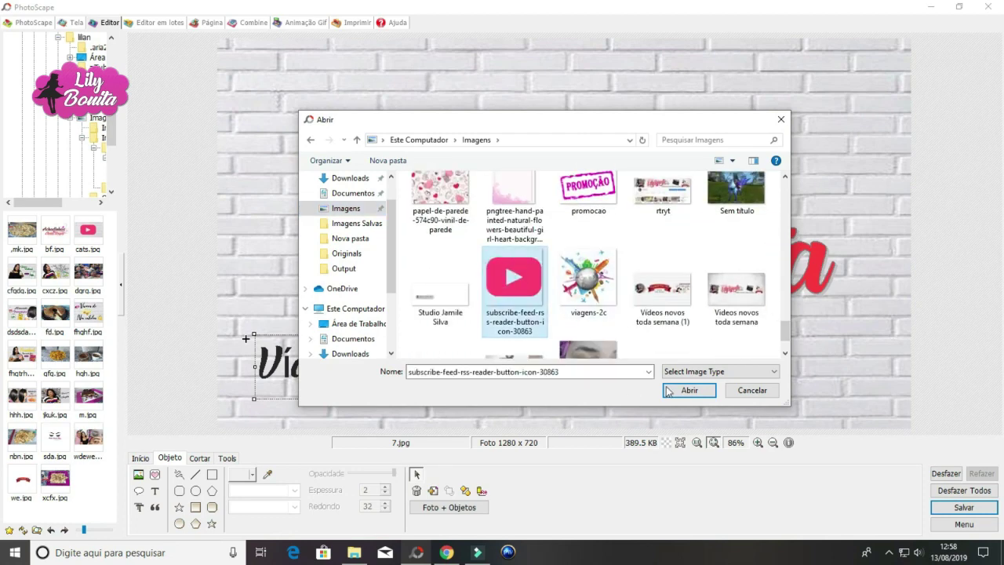
click(514, 278)
click(332, 415)
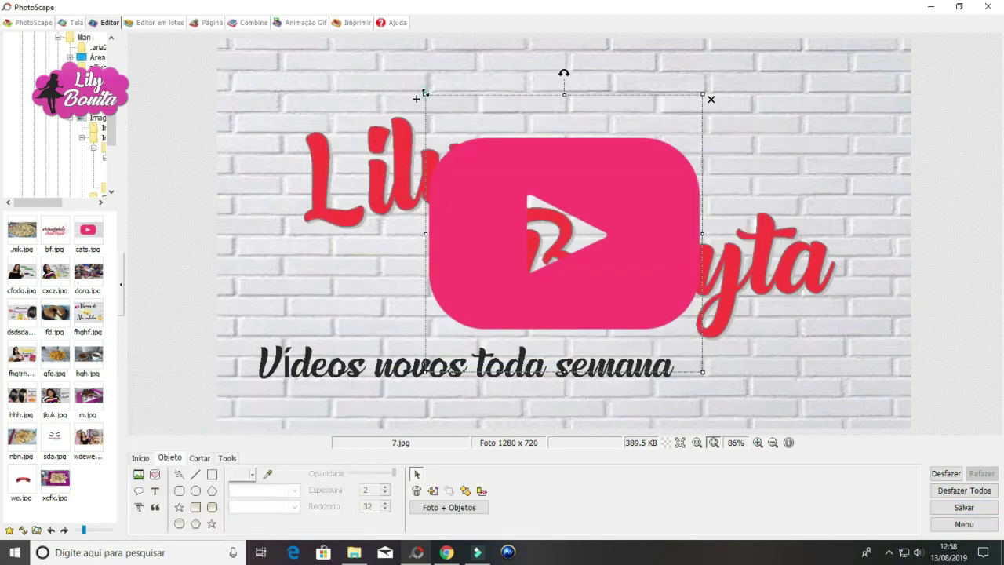
Shrink the pink play icon, place it just right of "semana" and tilt it slightly counterclockwise
drag(424, 93, 710, 347)
drag(769, 420, 729, 370)
drag(710, 314, 697, 319)
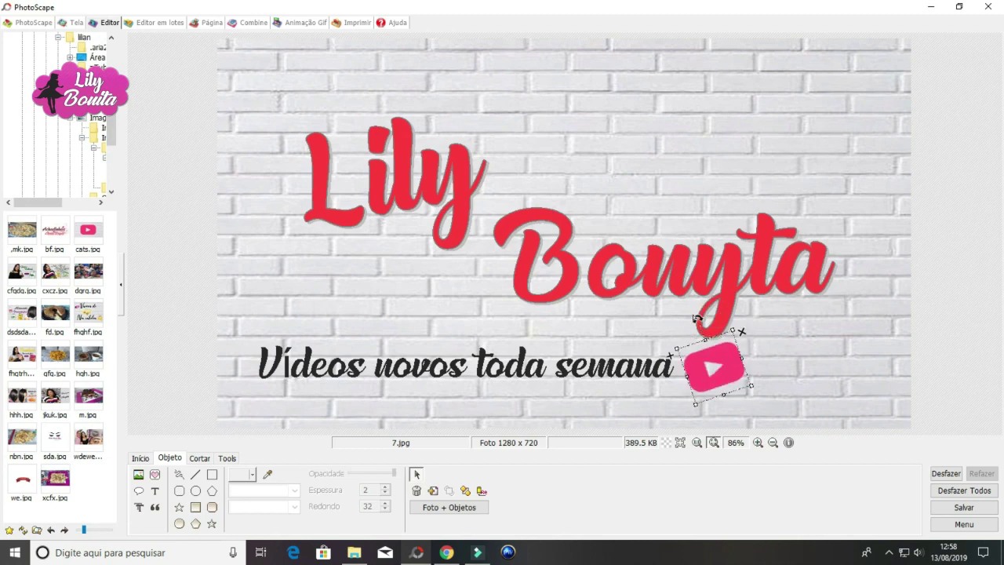
Save the image as a new JPEG file named 8 in the Nova pasta folder
click(979, 512)
click(316, 272)
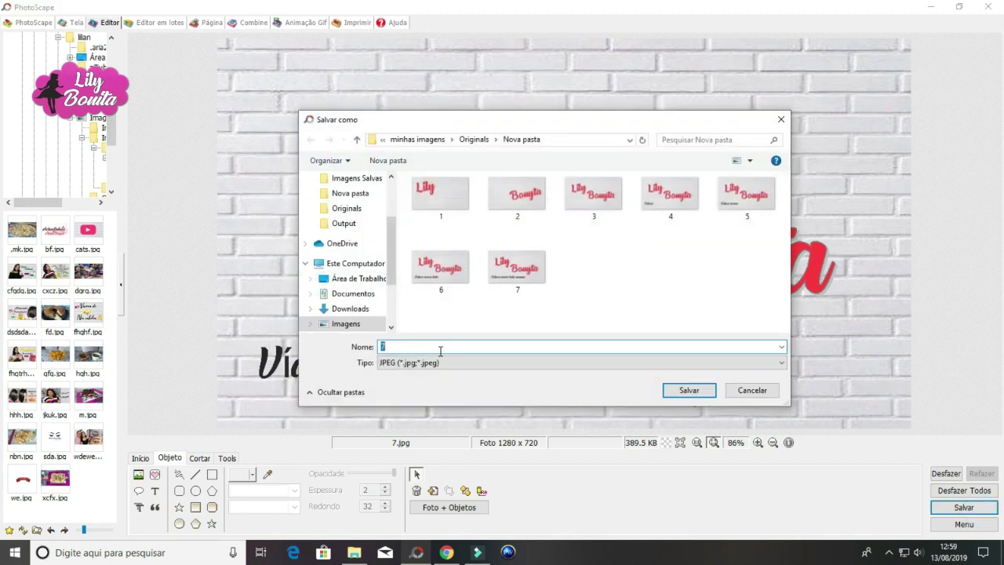
click(679, 392)
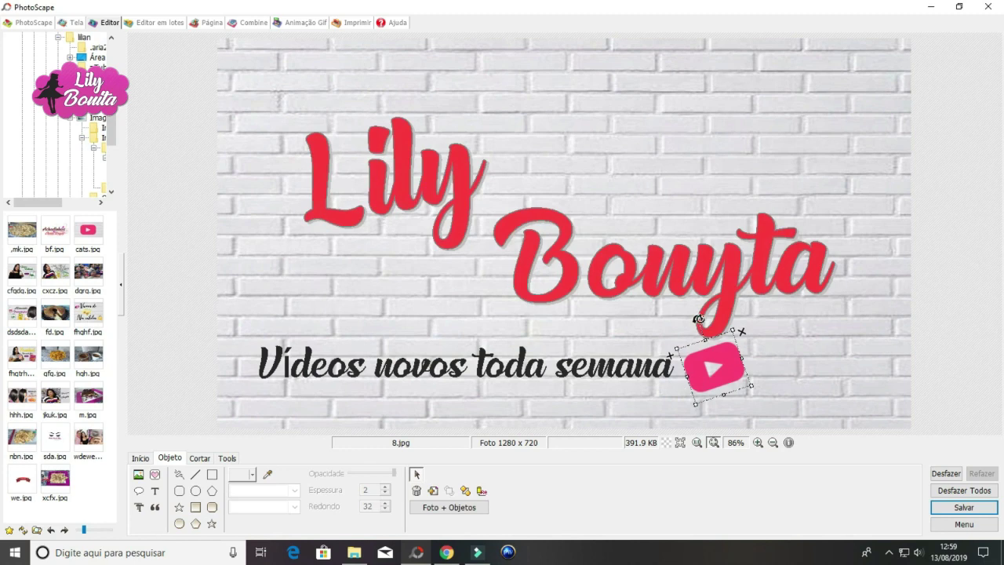
Tilt the play icon clockwise and save the image as a JPEG named 9 in the Nova pasta folder
drag(698, 318, 733, 324)
click(942, 507)
click(323, 271)
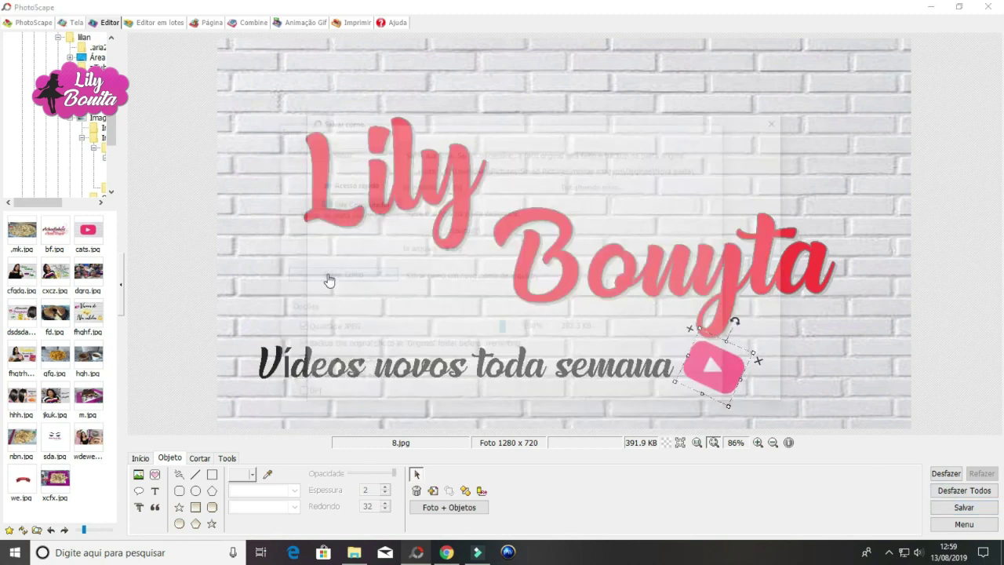
click(693, 394)
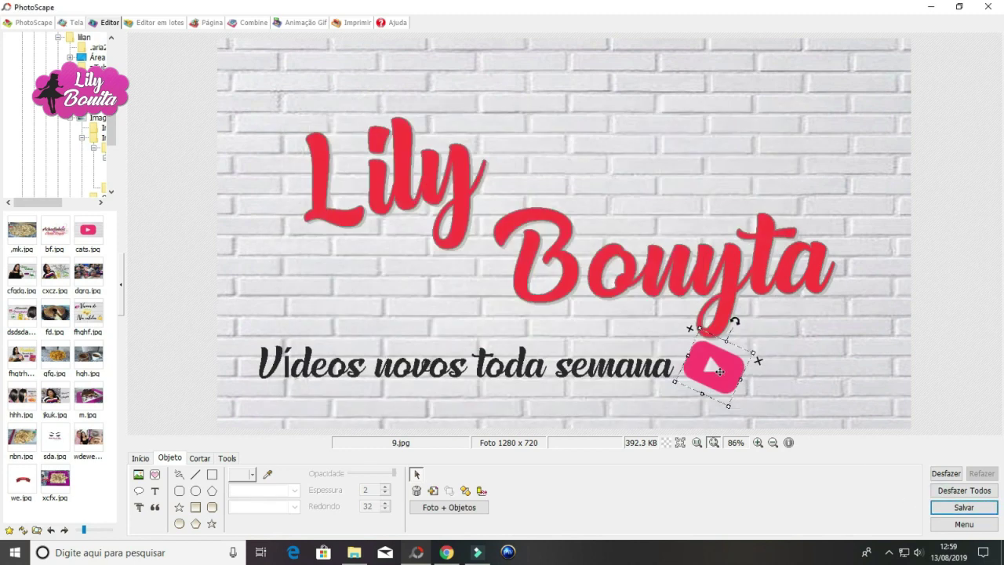
Rotate the play icon back to level and save the image as a JPEG named 10 in the Nova pasta folder
drag(733, 321, 713, 317)
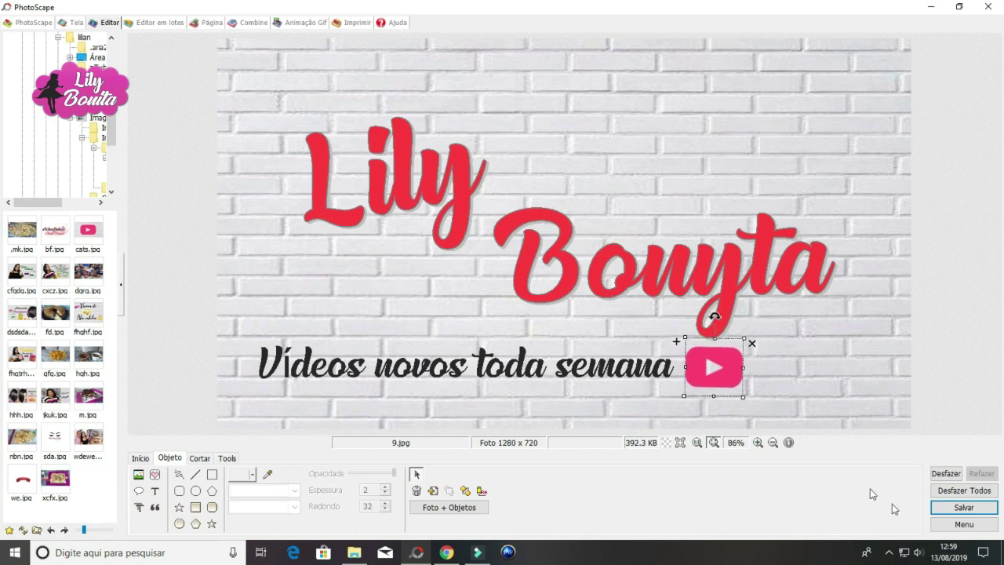
click(941, 503)
click(353, 283)
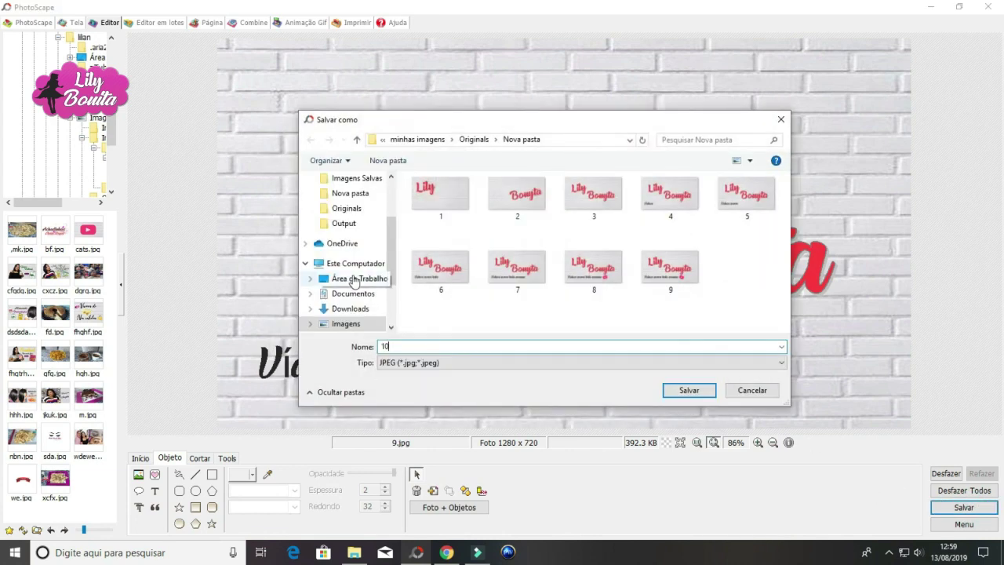
text(10)
click(689, 390)
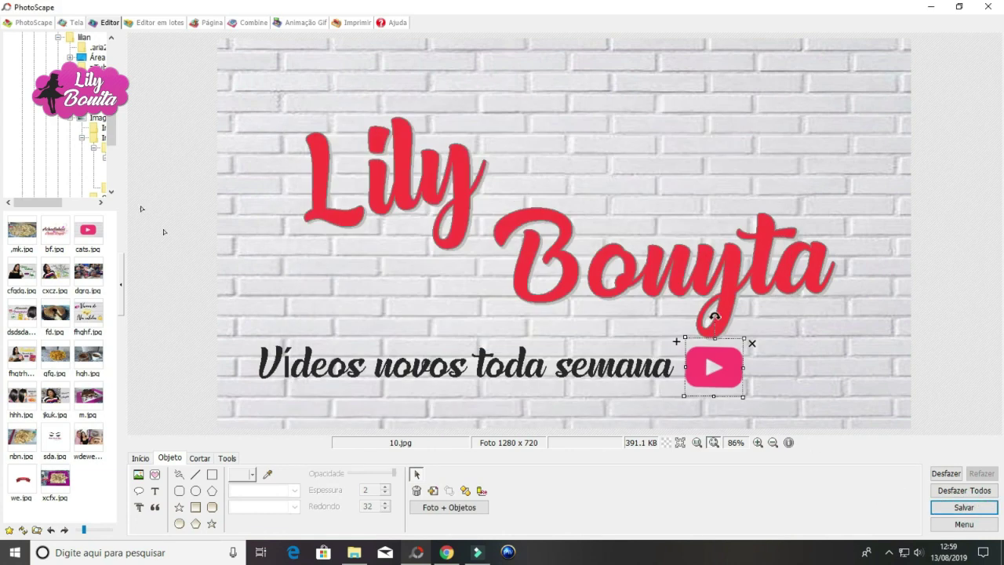
Start an animated GIF and add the ten JPEG frames 1 to 10 from the Nova pasta folder
click(303, 24)
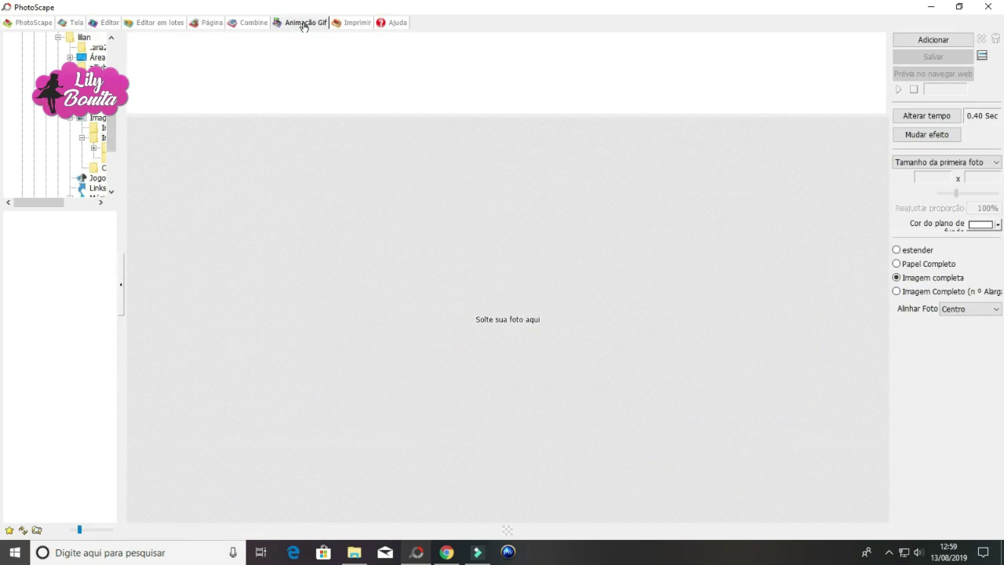
click(932, 42)
click(854, 55)
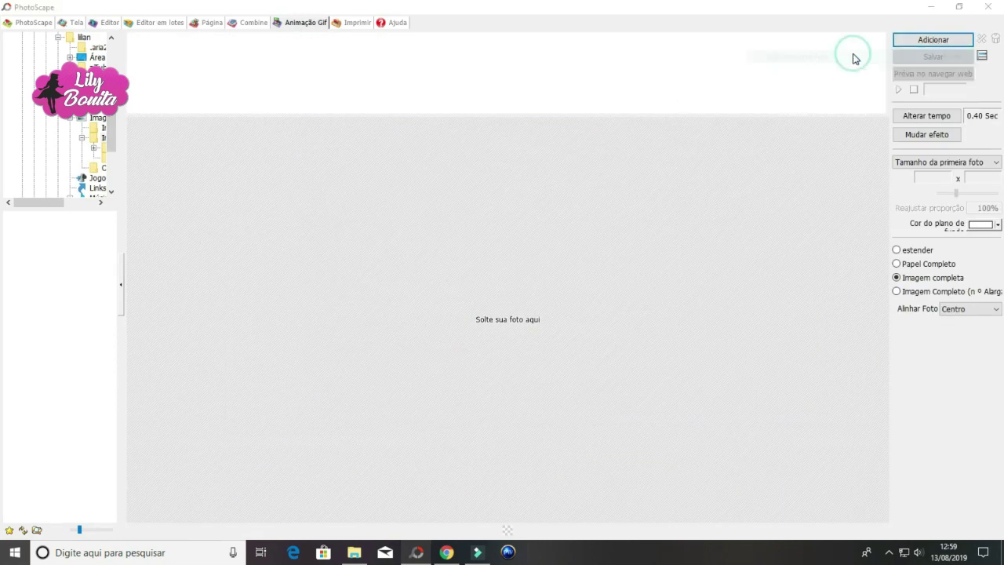
double_click(441, 205)
double_click(441, 206)
double_click(437, 208)
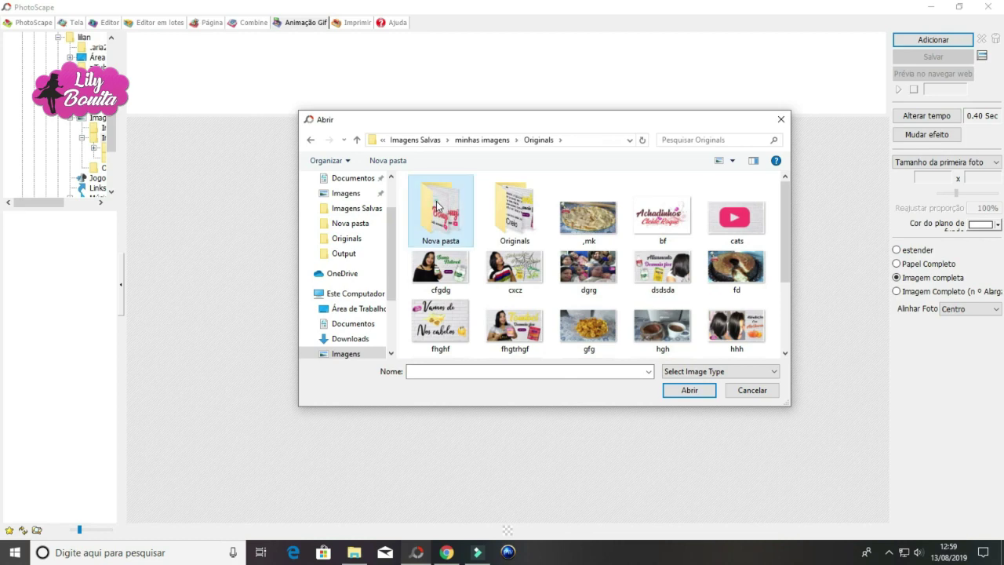
drag(406, 182, 784, 271)
click(690, 391)
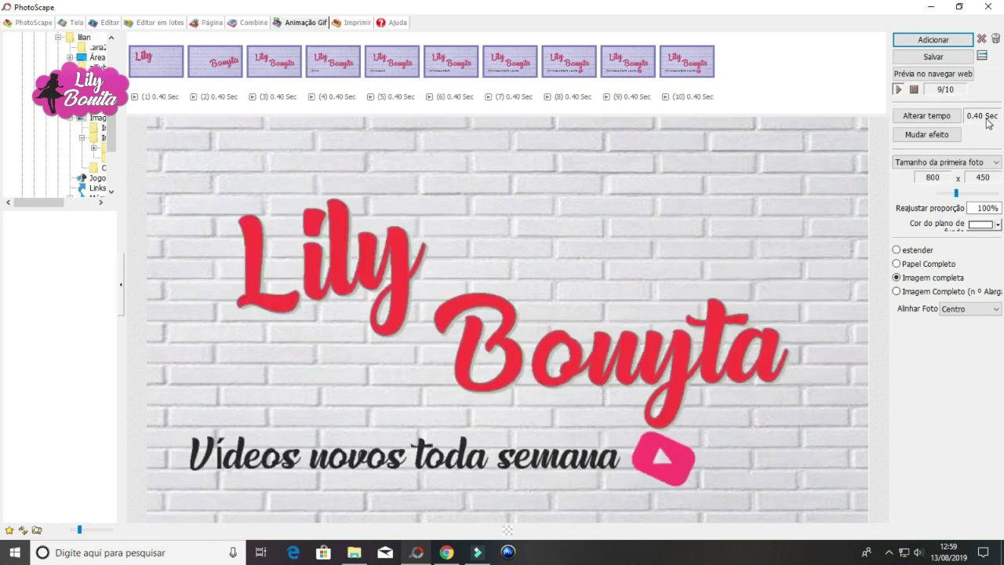
Set the display time of all frames to 0.50 sec and save the animation as a GIF named anigif 1 in the Nova pasta folder
click(945, 118)
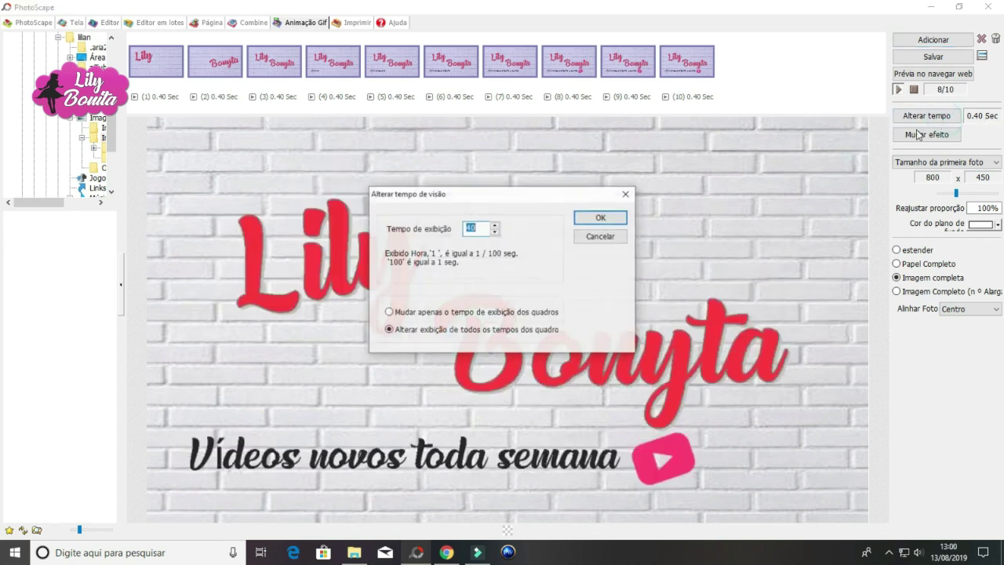
click(601, 217)
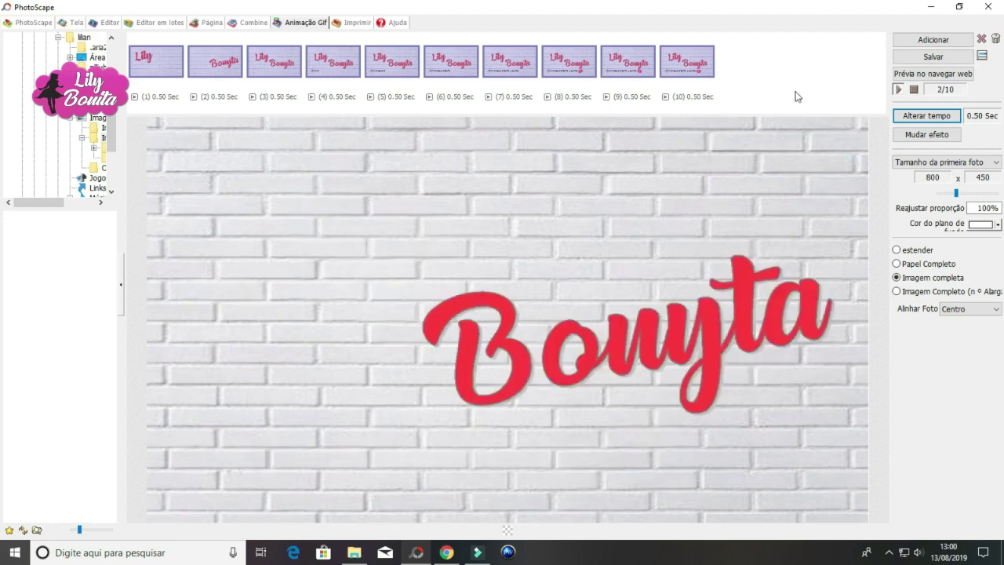
click(934, 57)
click(488, 304)
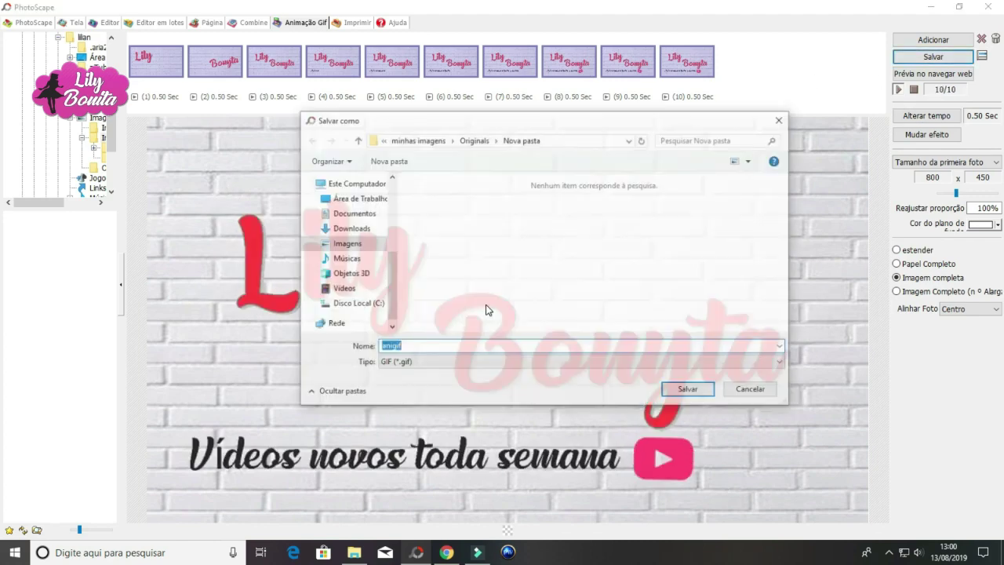
click(402, 346)
text(1)
drag(407, 346, 386, 347)
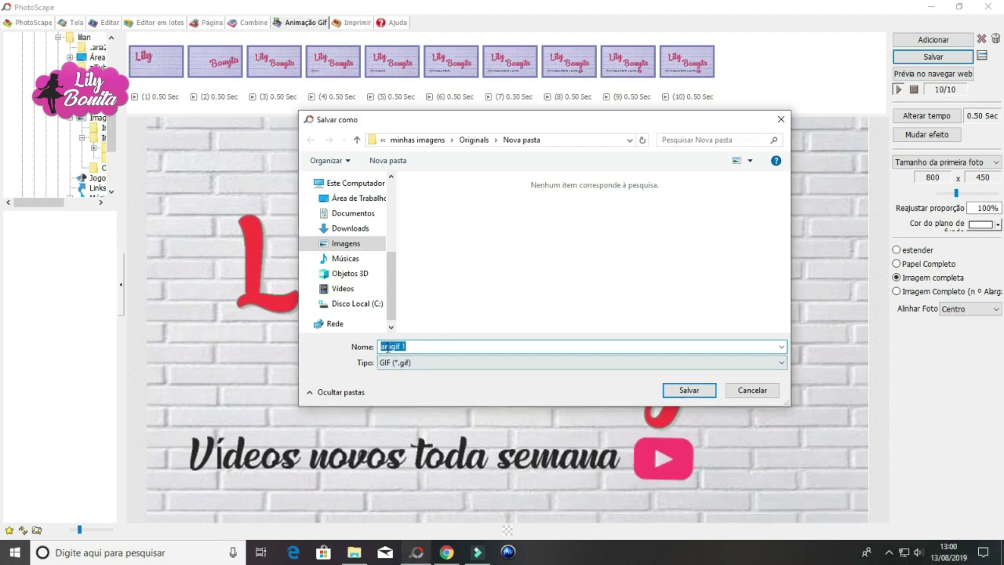
click(681, 389)
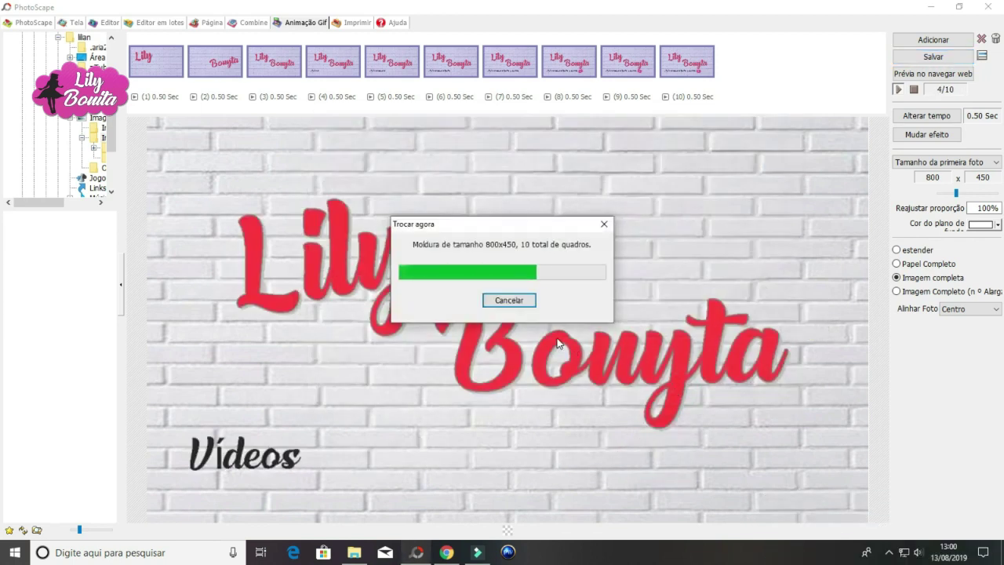
click(544, 299)
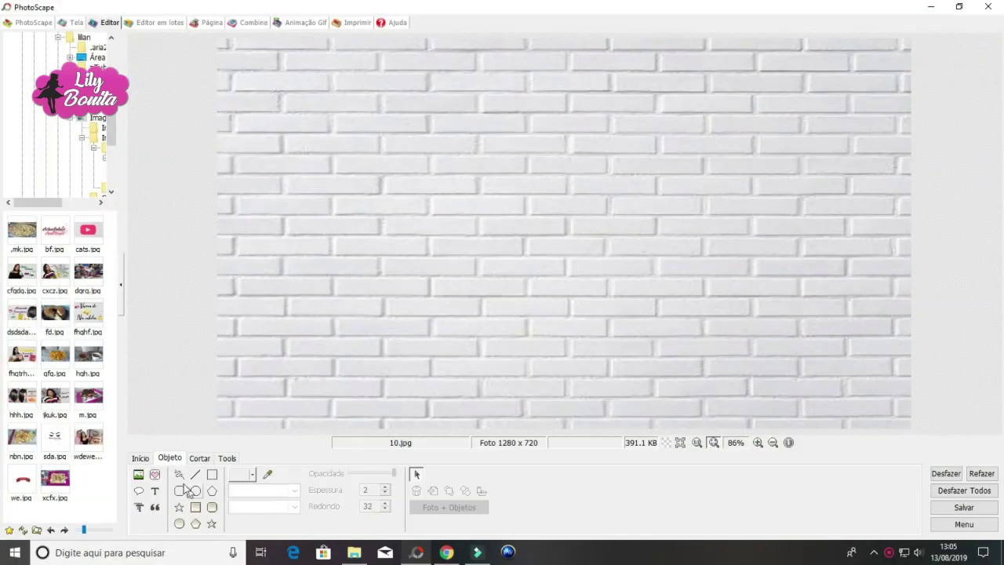
Insert the pink play icon image on the empty brick background at opacity 255
click(138, 473)
click(182, 458)
drag(782, 208, 782, 337)
click(513, 210)
click(689, 390)
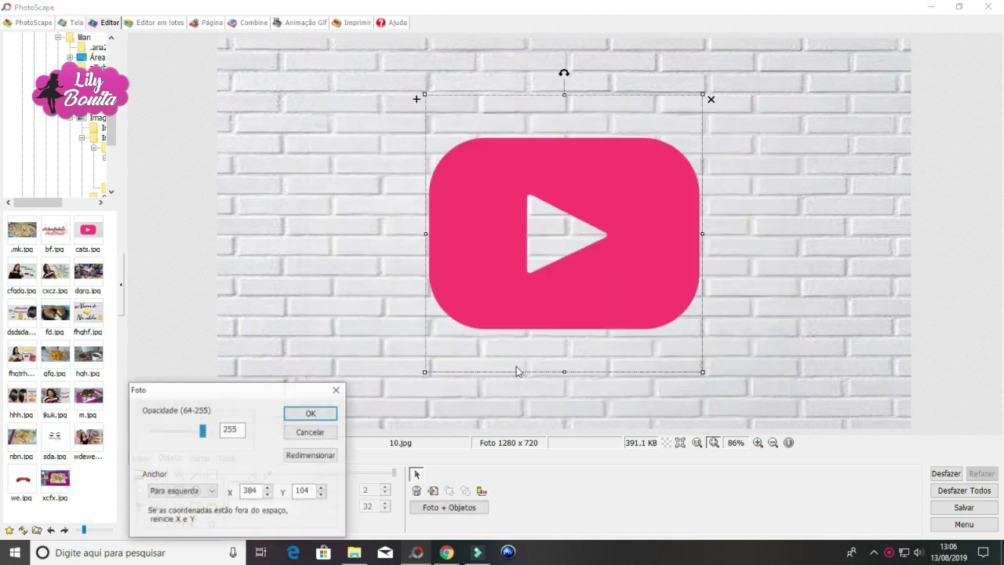
click(325, 414)
Enlarge the pink play icon until it nearly fills the wall's height and move it near the centre of the image
drag(416, 97, 323, 33)
click(477, 142)
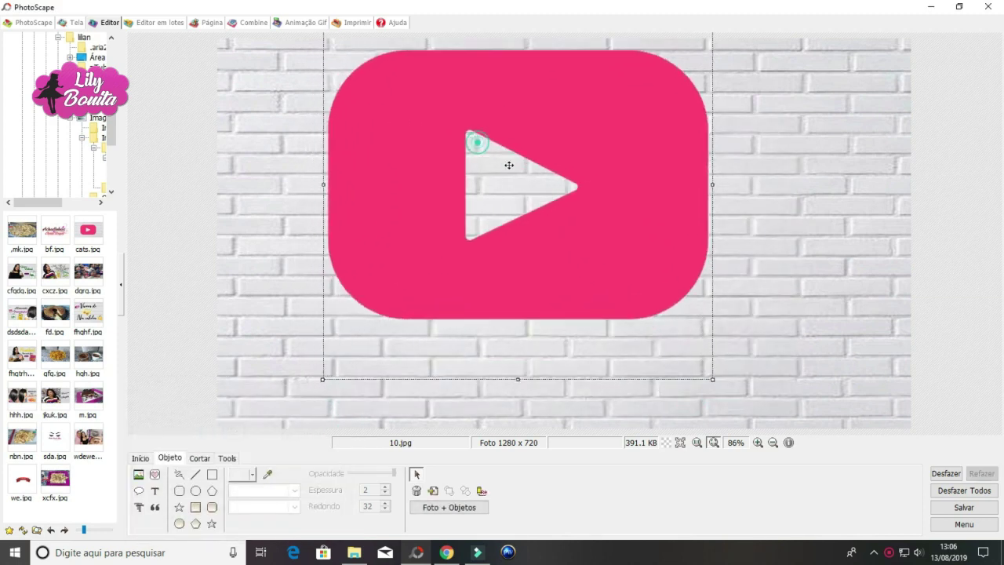
drag(509, 164, 527, 180)
Save the image as a new JPEG file named 11 in the Nova pasta folder
click(964, 507)
click(354, 274)
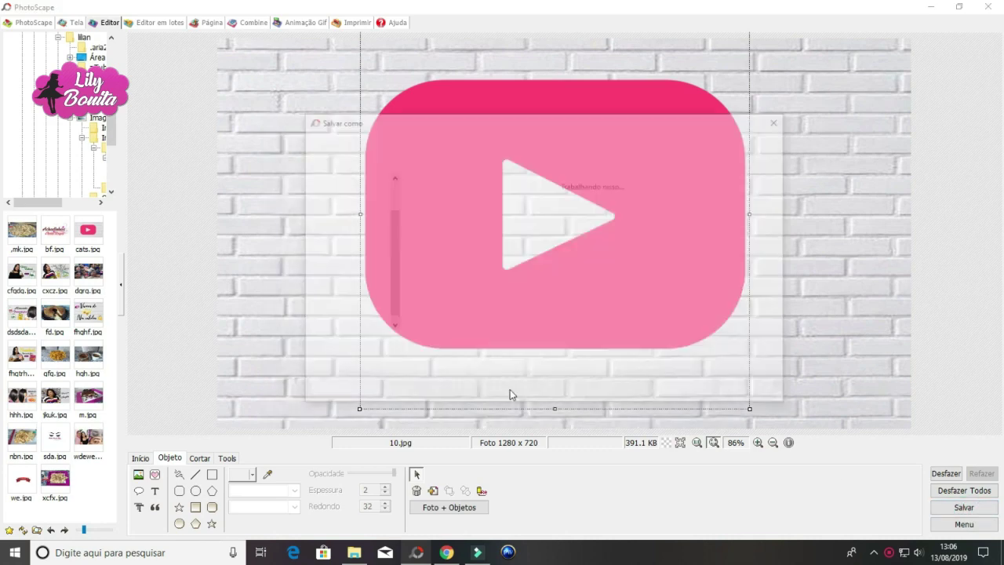
text(11)
click(688, 393)
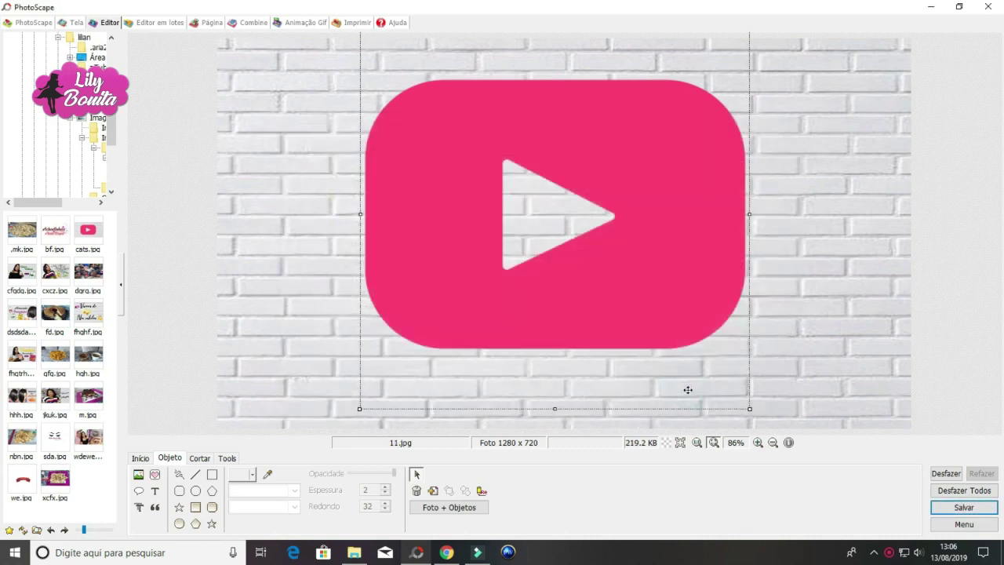
Insert the white pixel hand pointer image and shrink it so its finger points at the play triangle
click(138, 474)
click(169, 459)
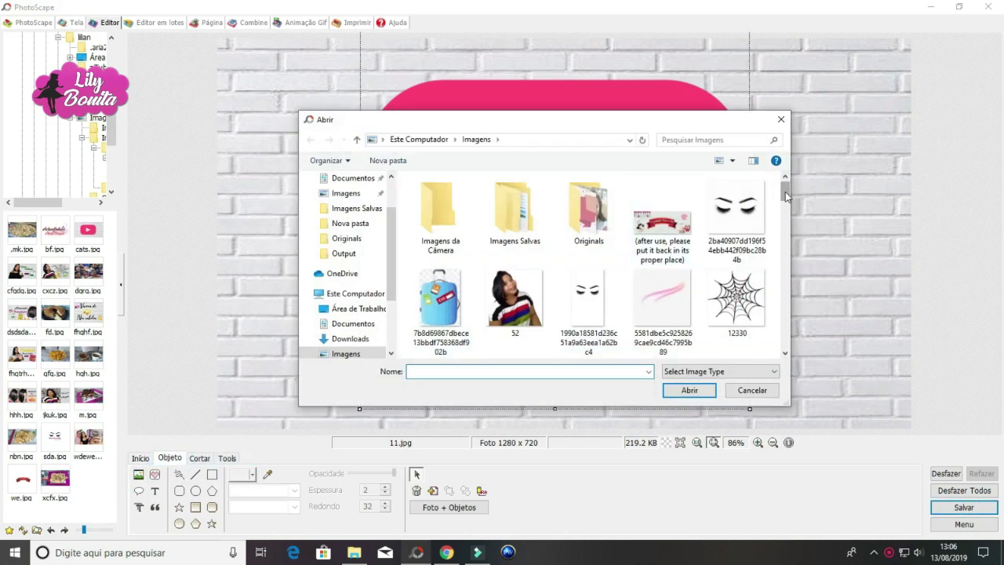
scroll(779, 243, down, 3)
scroll(779, 243, up, 1)
click(730, 215)
click(688, 390)
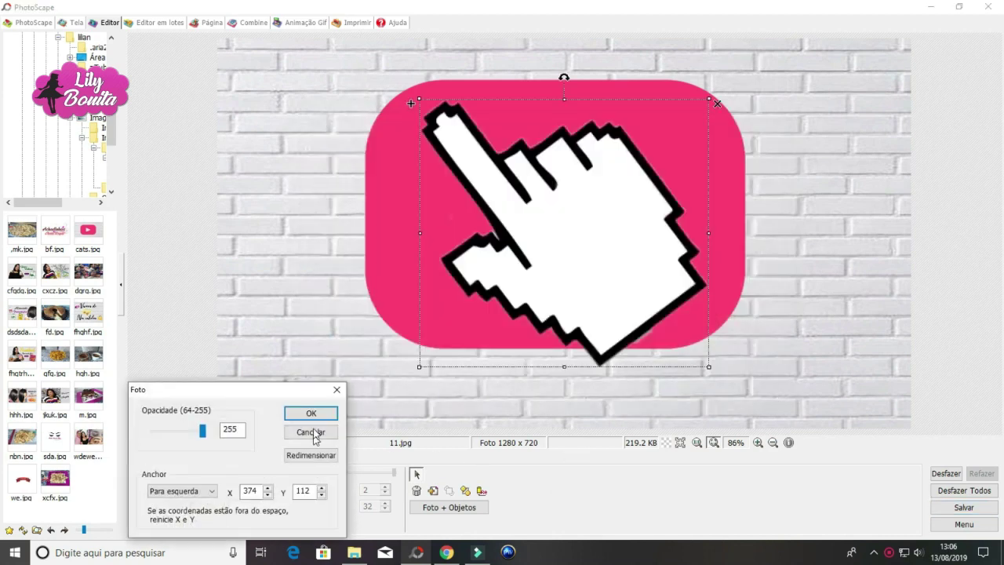
click(310, 412)
drag(416, 102, 514, 196)
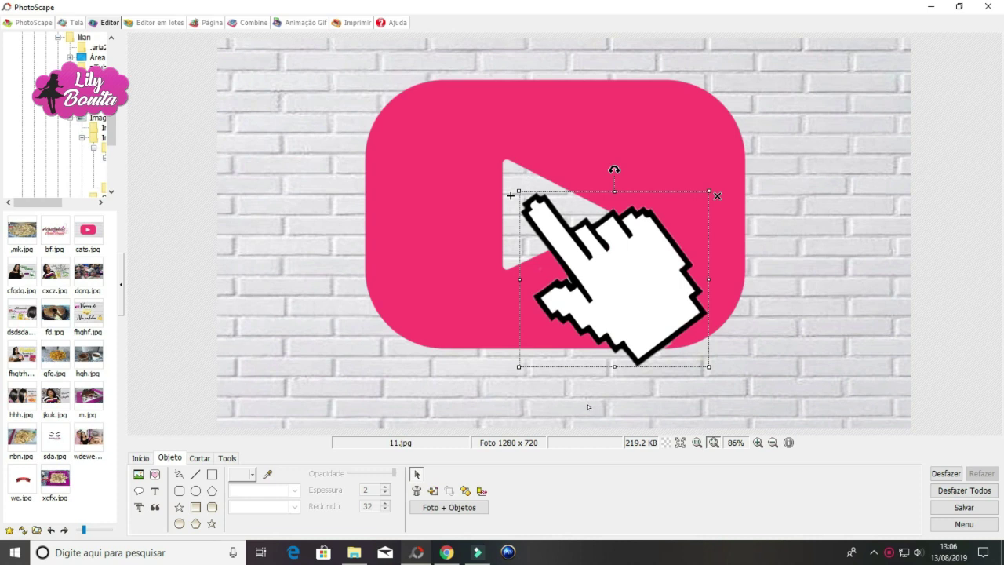
drag(629, 312, 636, 313)
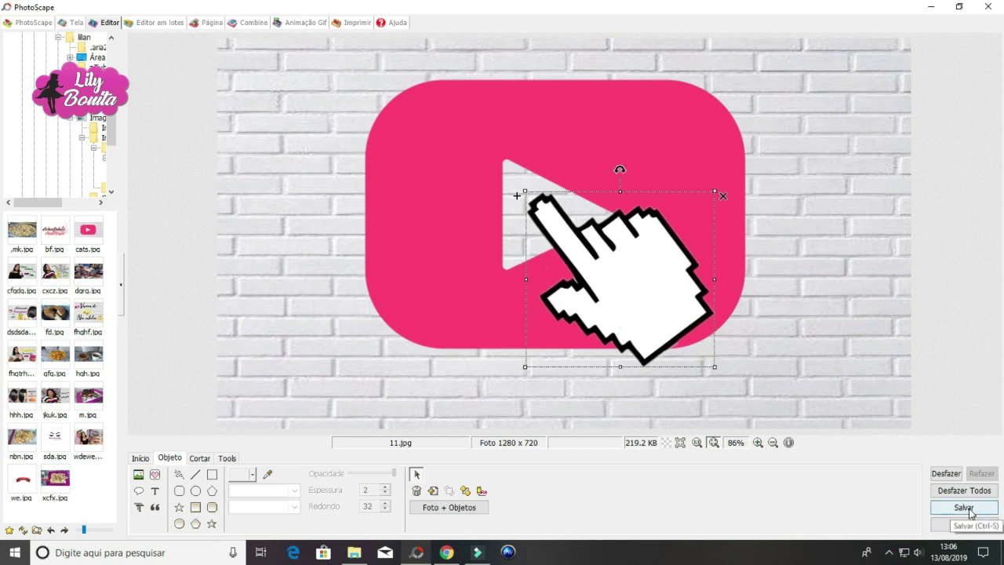
Shrink the play icon slightly and save the image as a JPEG named 12 in the Nova pasta folder
click(725, 226)
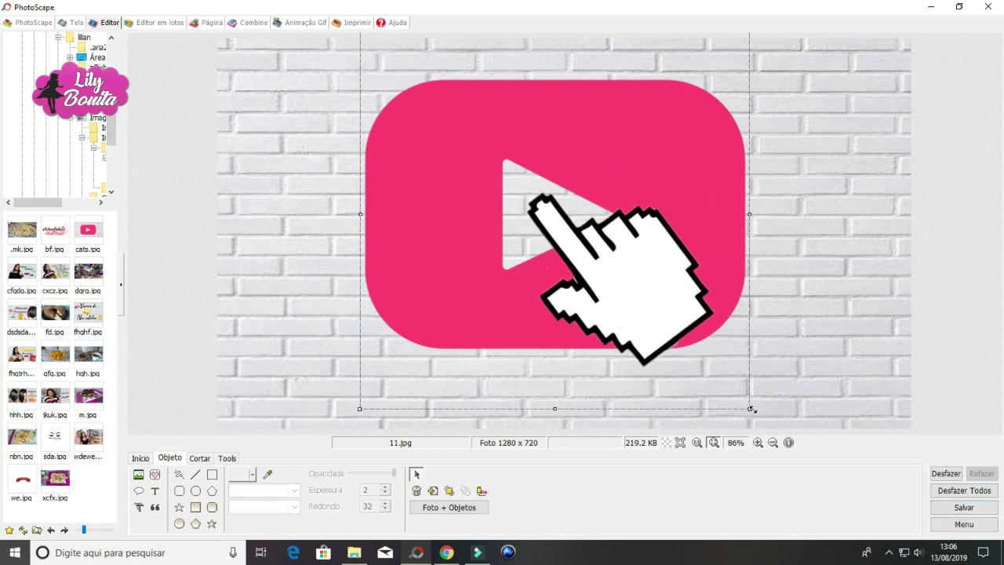
drag(751, 409, 747, 404)
click(955, 508)
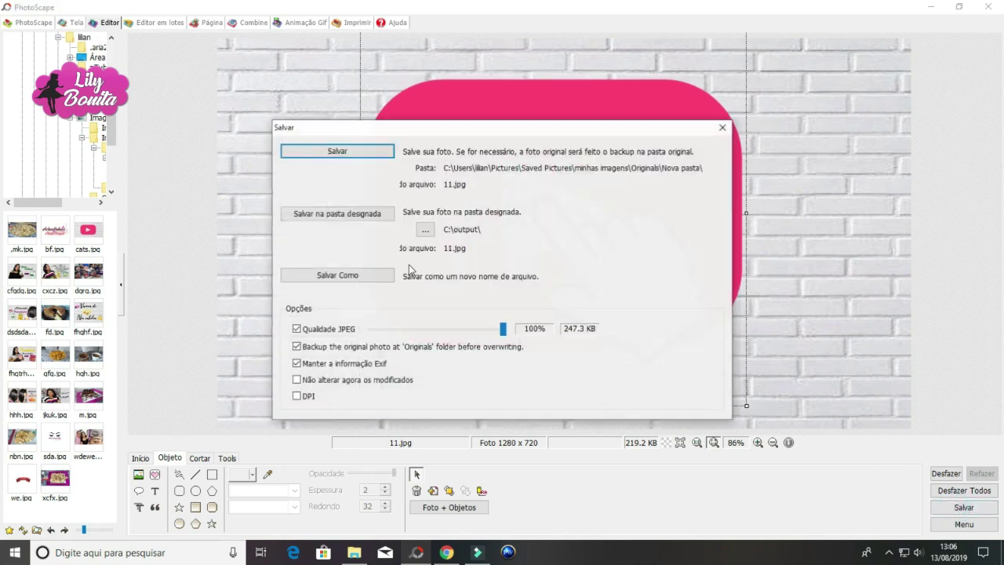
click(365, 269)
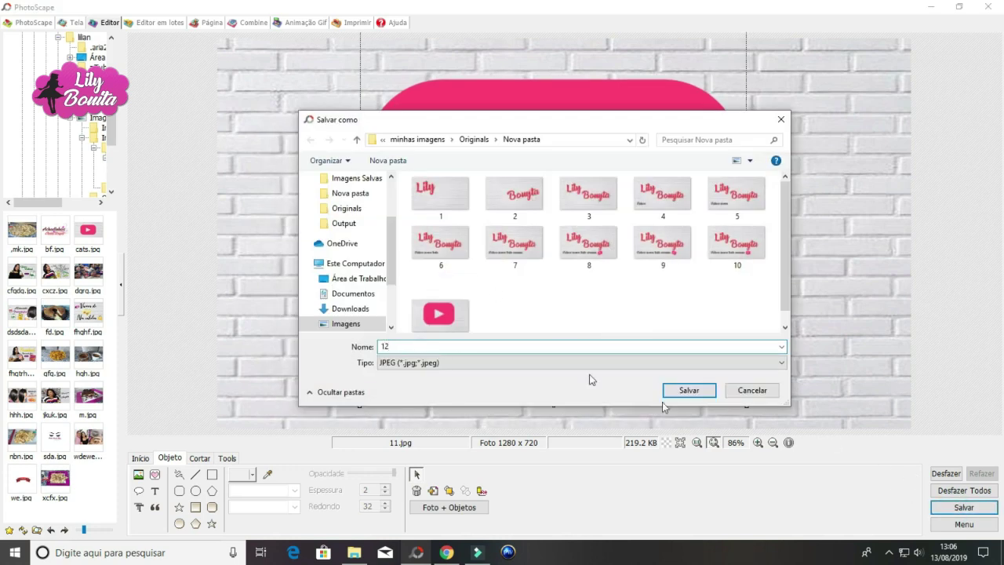
text(12)
click(689, 390)
click(709, 262)
click(439, 87)
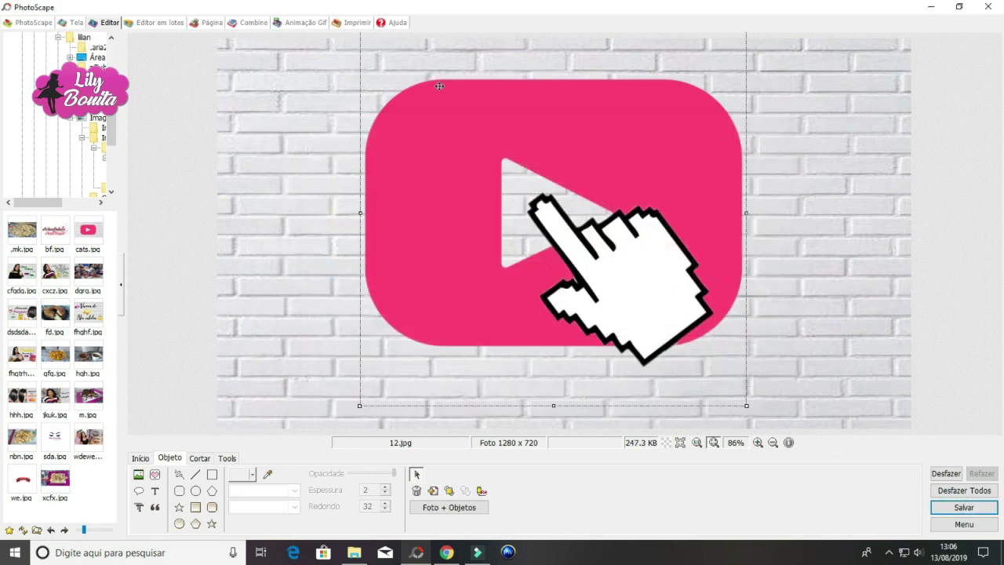
drag(361, 206, 270, 213)
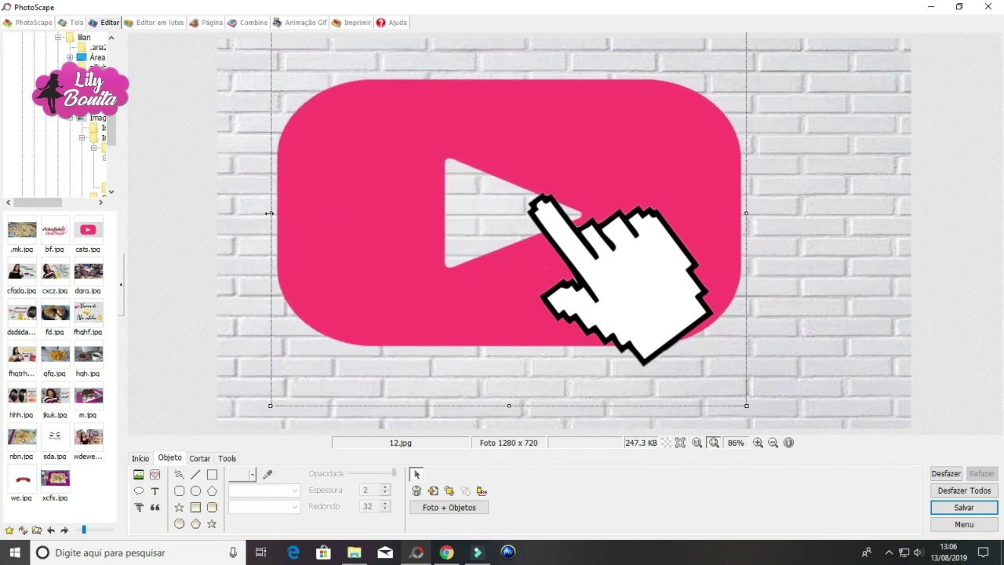
key(ctrl+z)
Enlarge the play icon behind the hand to almost the full image height and save the image as a JPEG named 13
drag(359, 402, 414, 359)
click(964, 507)
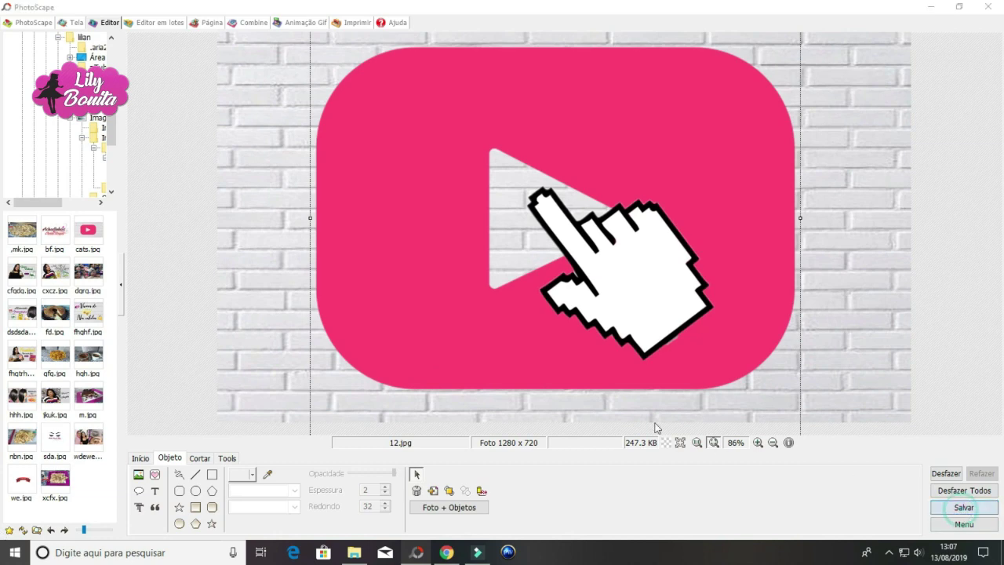
click(335, 276)
text(13)
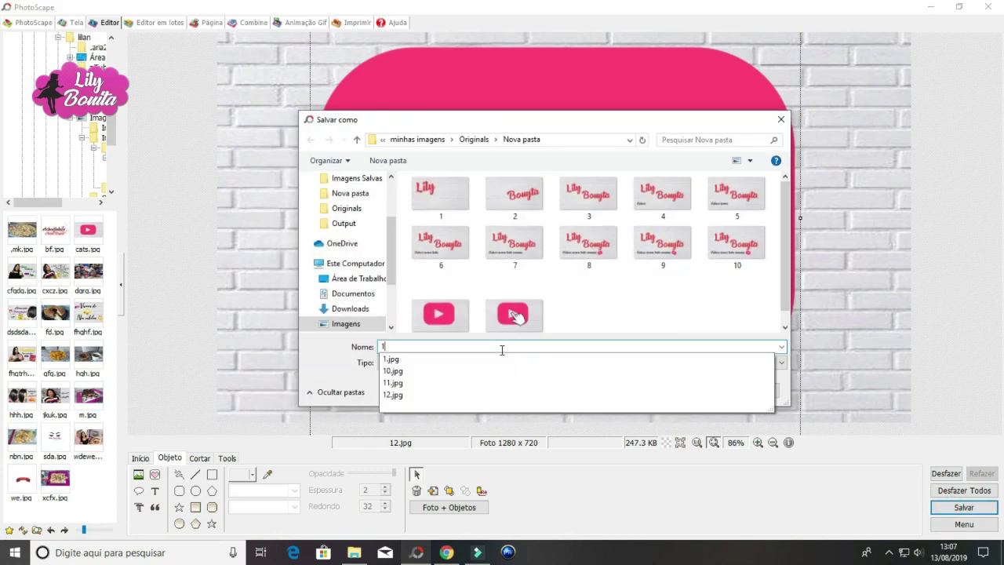
key(Return)
Shrink the play icon behind the hand and save the image as a JPEG named 14 in the Nova pasta folder
drag(375, 388, 414, 311)
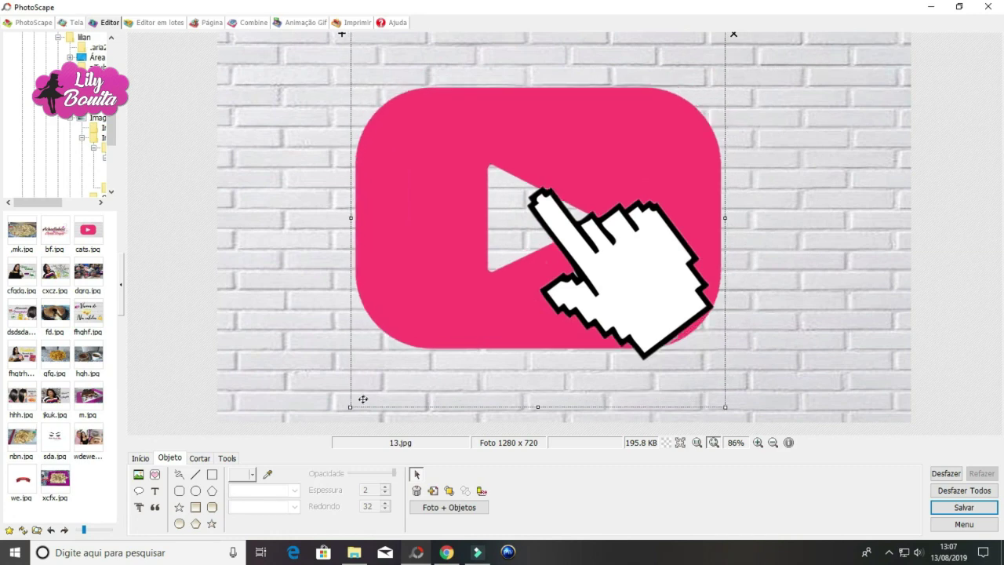
drag(350, 407, 377, 380)
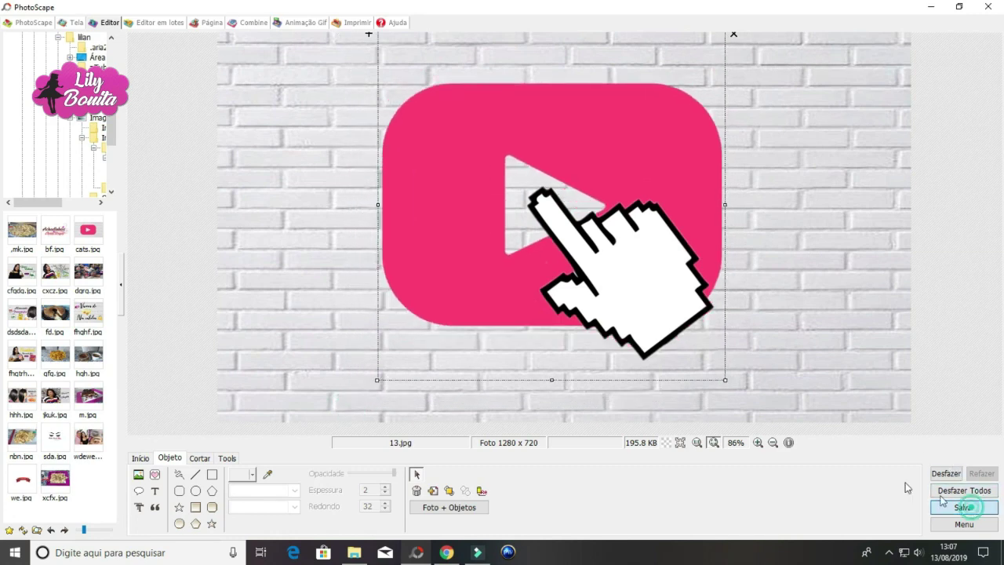
click(964, 506)
click(352, 277)
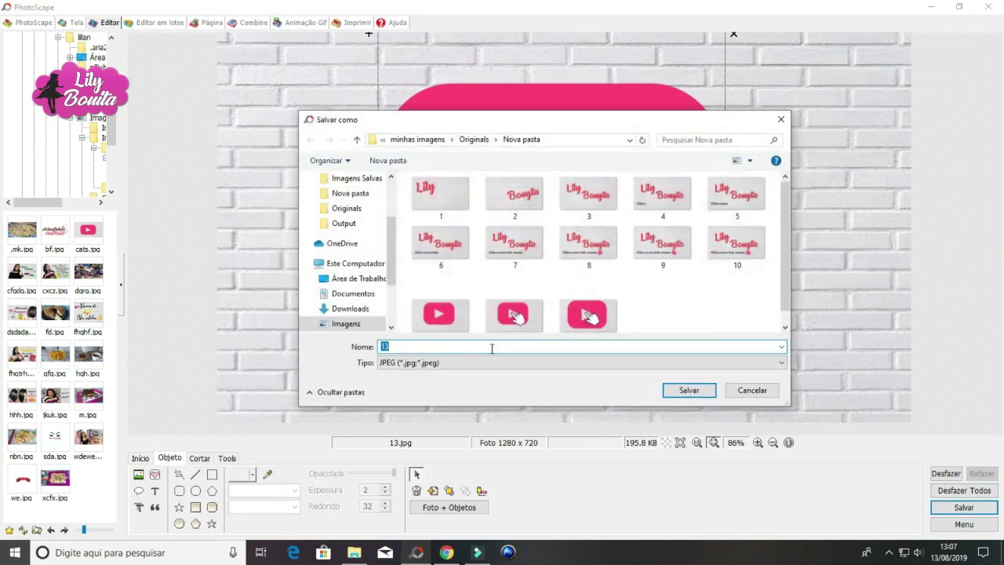
text(14)
key(Return)
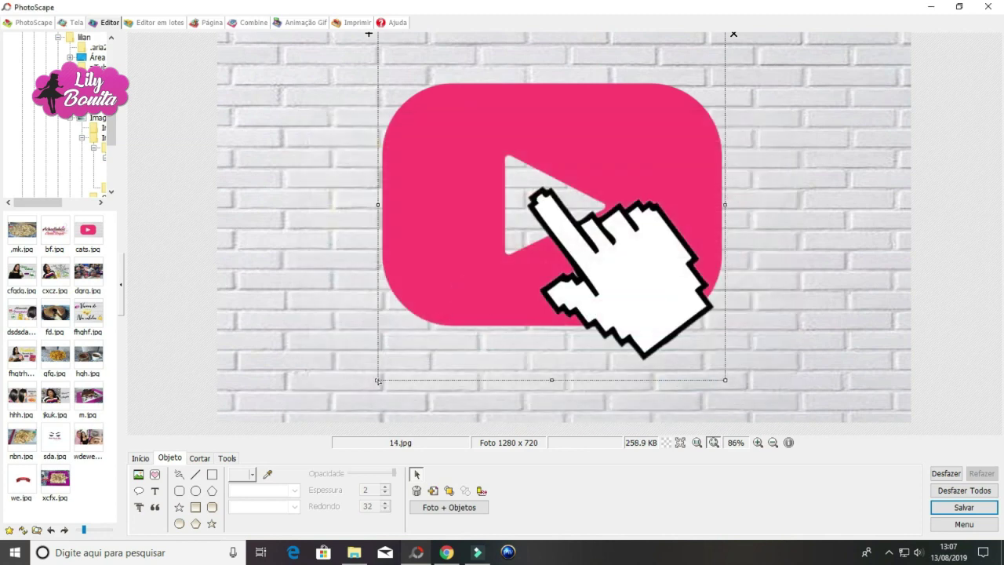
Enlarge the play icon again and shift the hand pointer slightly down and to the right
drag(378, 380, 299, 432)
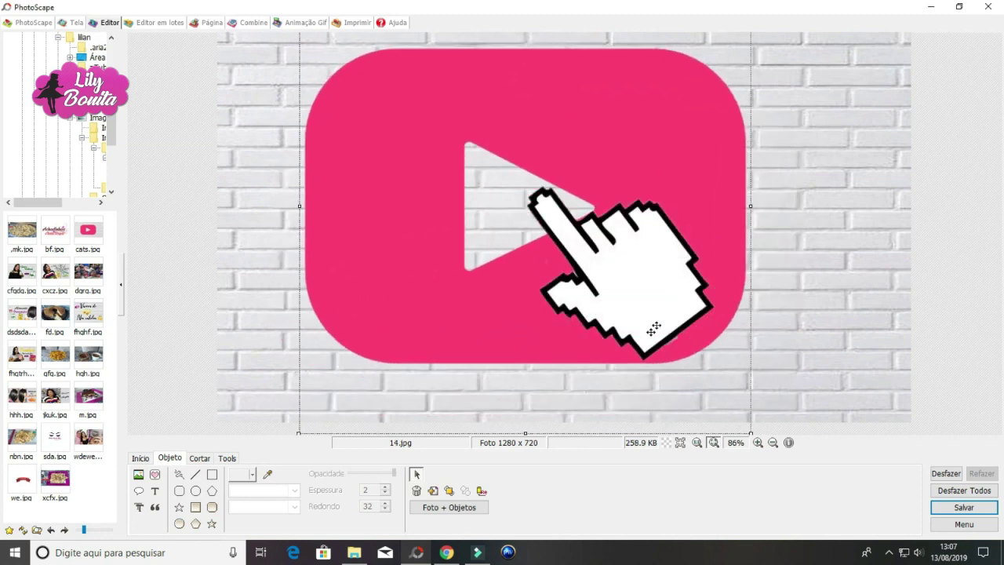
drag(655, 326, 673, 335)
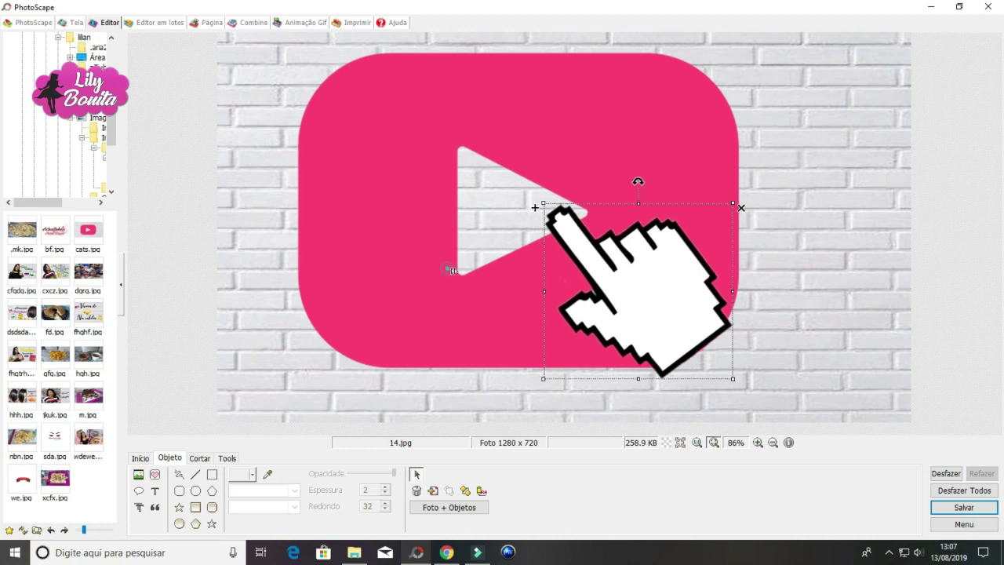
click(451, 270)
Save the image as a new JPEG file named 15 in the Nova pasta folder
click(964, 507)
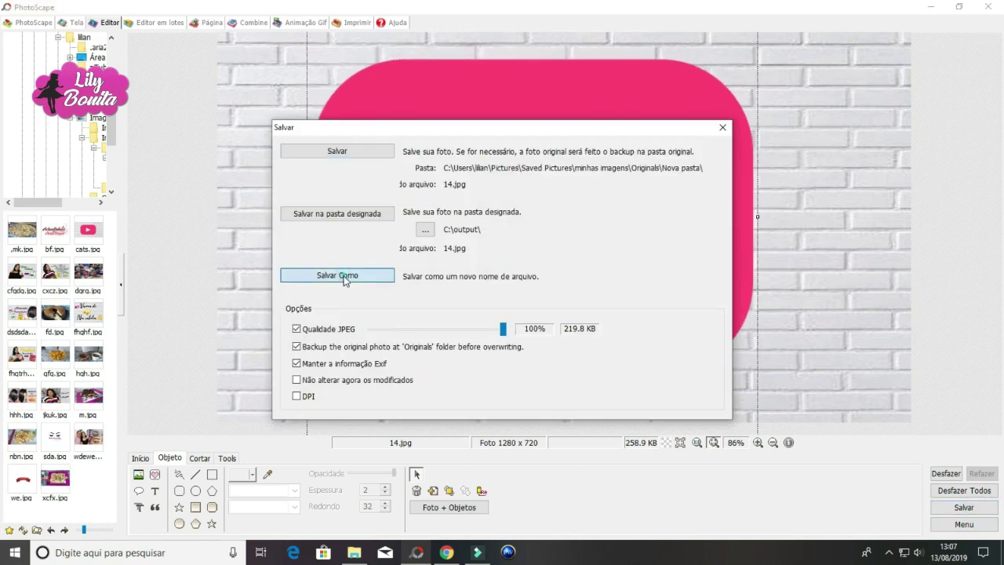
click(345, 279)
text(15)
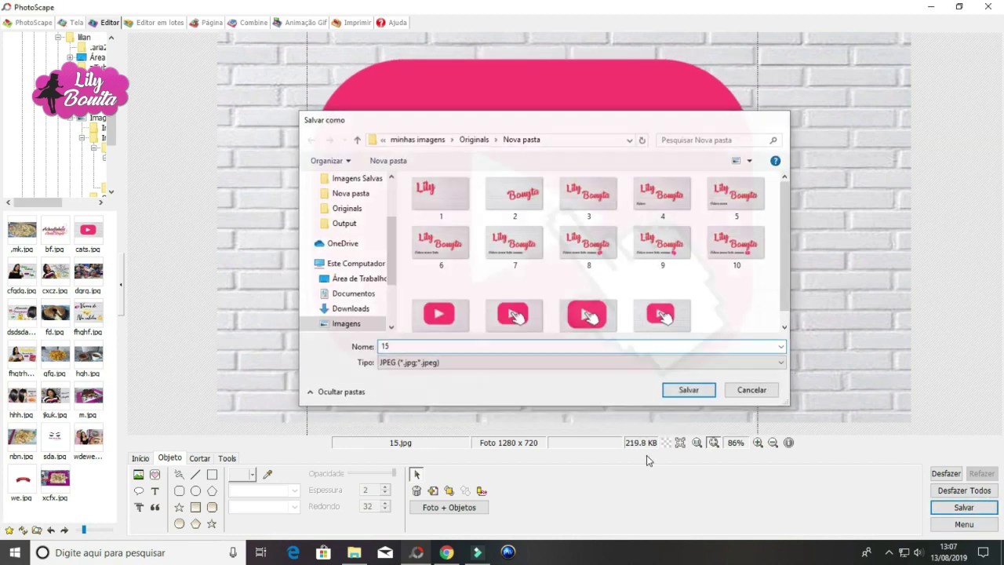
key(Return)
Set the display time of all play icon frames in the GIF animation to 25 hundredths of a second
click(298, 22)
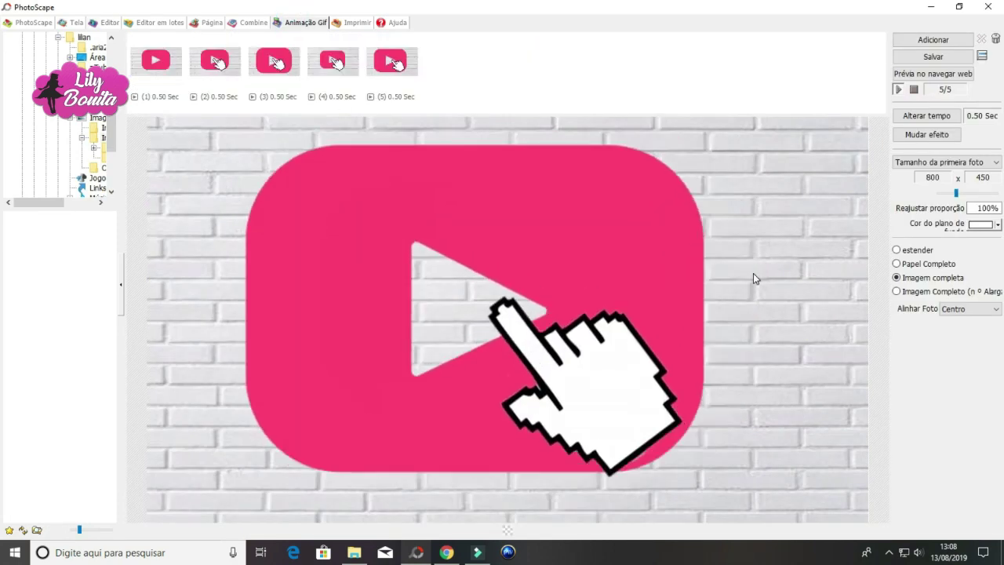
click(947, 119)
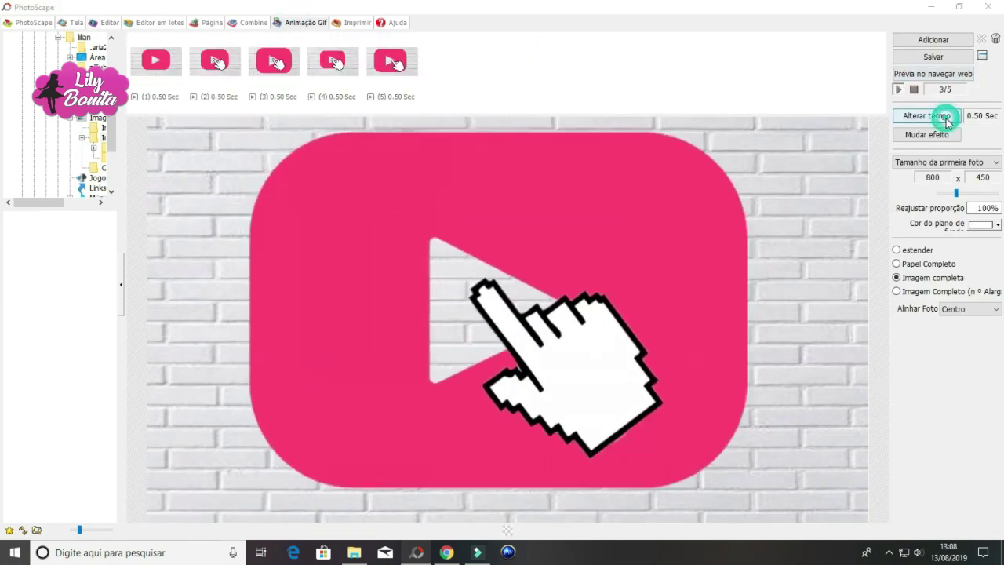
click(495, 234)
click(494, 234)
click(495, 234)
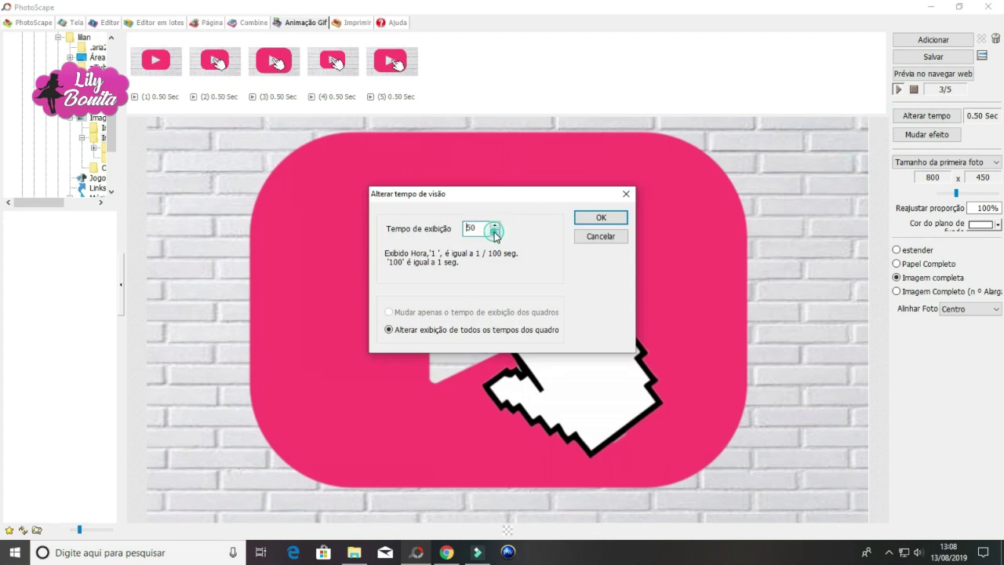
click(601, 219)
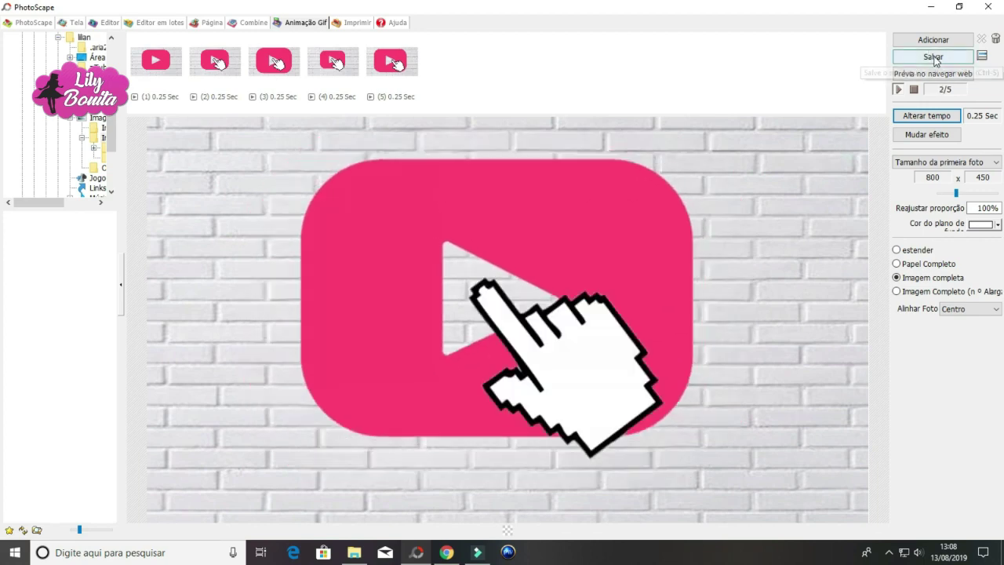
Save the play icon animation as a GIF named anigif2 in the Nova pasta folder
click(934, 57)
click(490, 363)
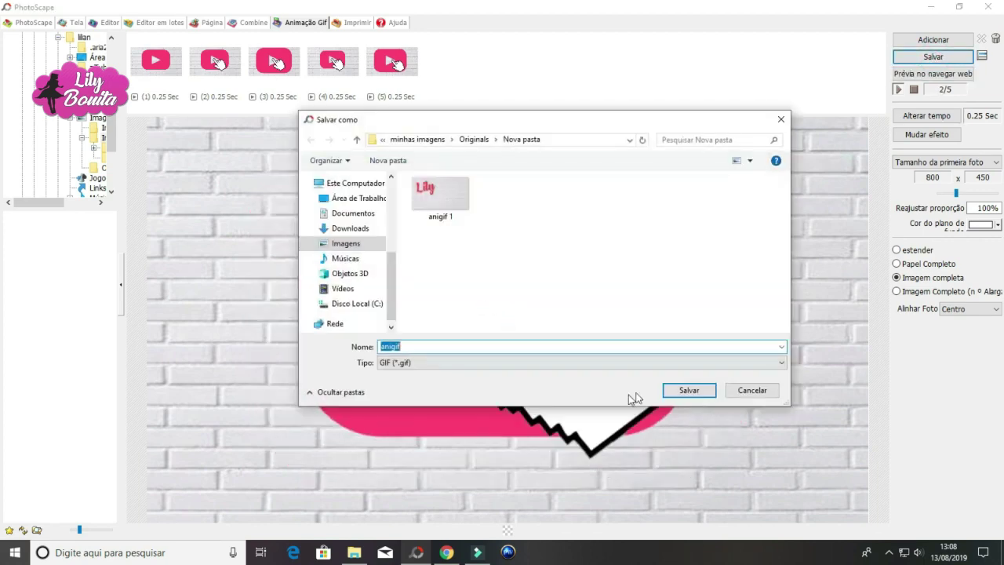
click(469, 346)
text(2)
click(687, 390)
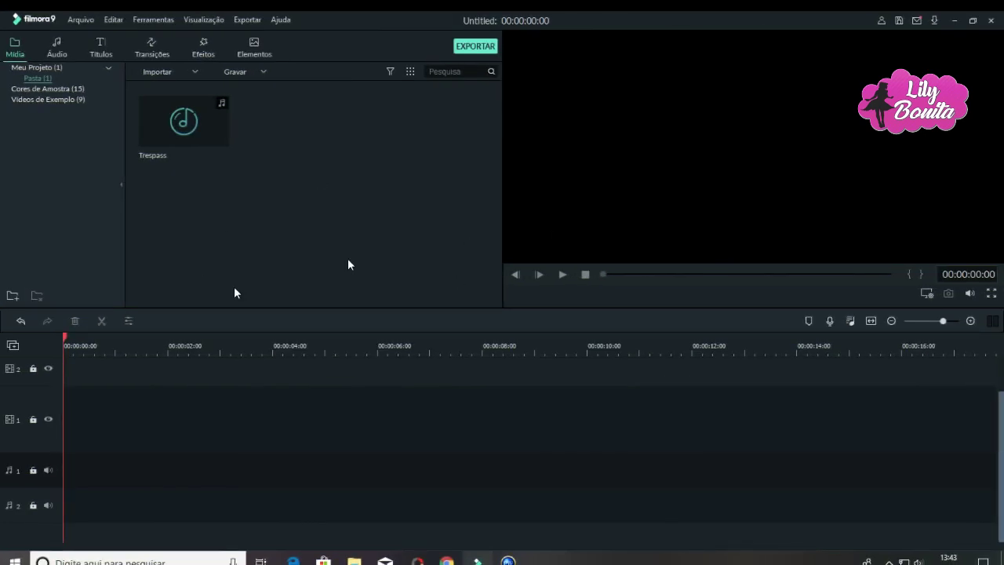
In Filmora9, import the anigif 1 and anigif2 files from the Nova pasta folder into the project media
click(150, 72)
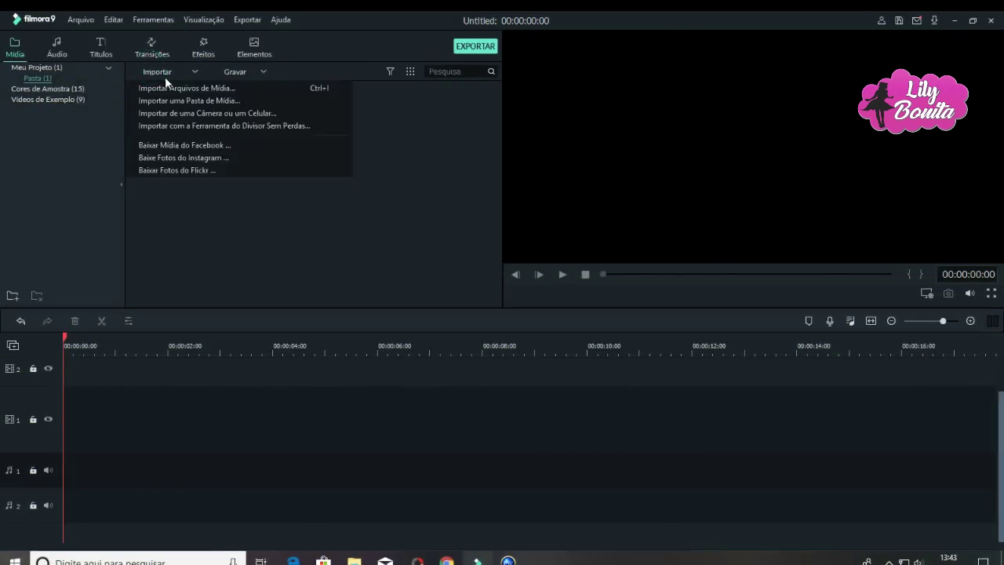
click(166, 87)
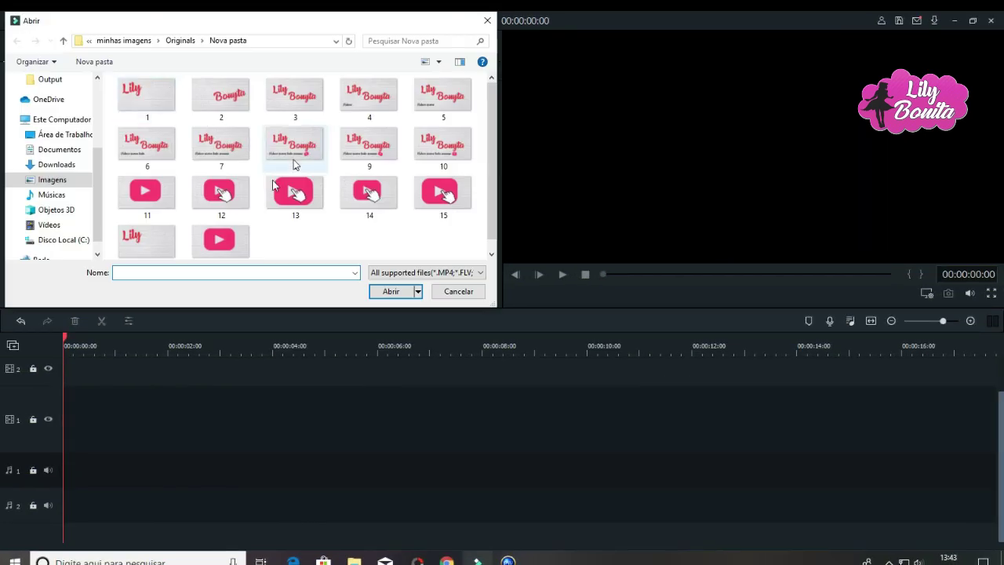
drag(116, 239, 254, 262)
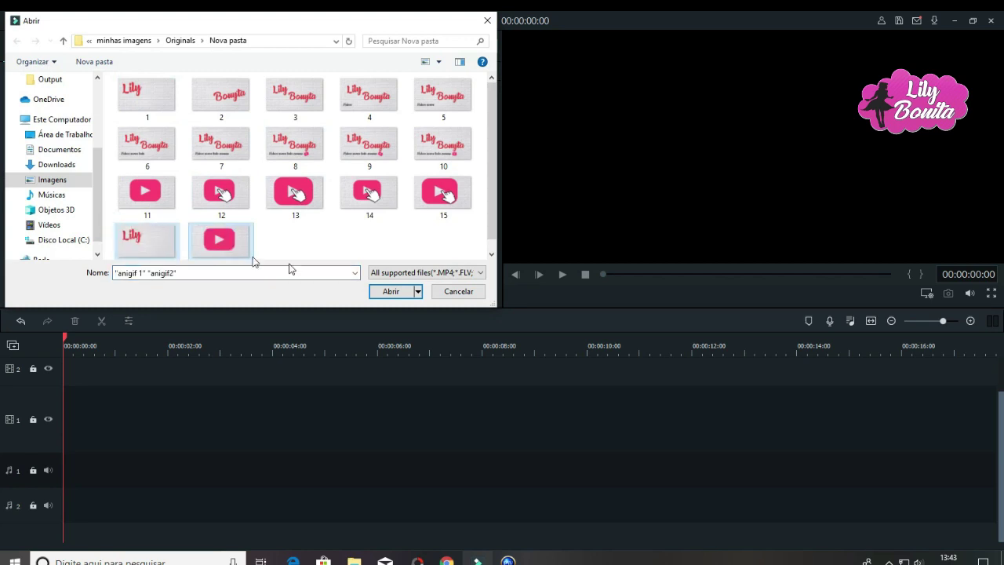
scroll(494, 224, down, 1)
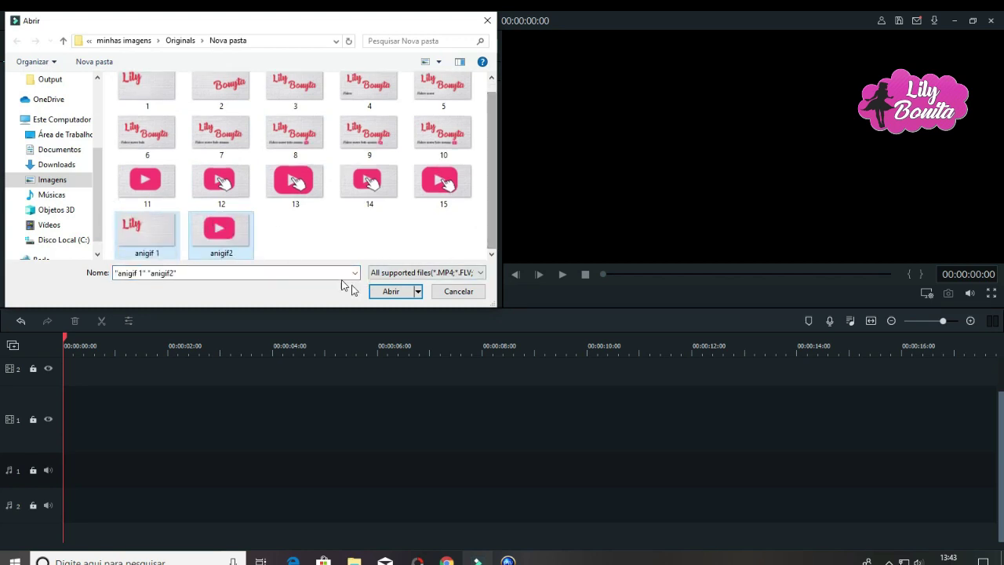
click(391, 291)
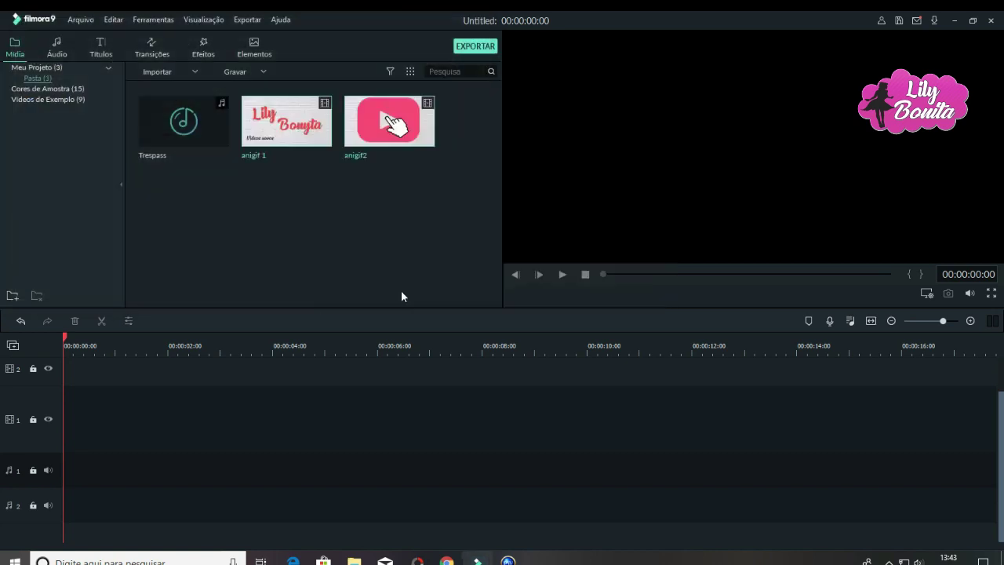
Place both GIFs at the start of video track 1, match the project settings to the media, and play the sequence
drag(319, 127, 64, 458)
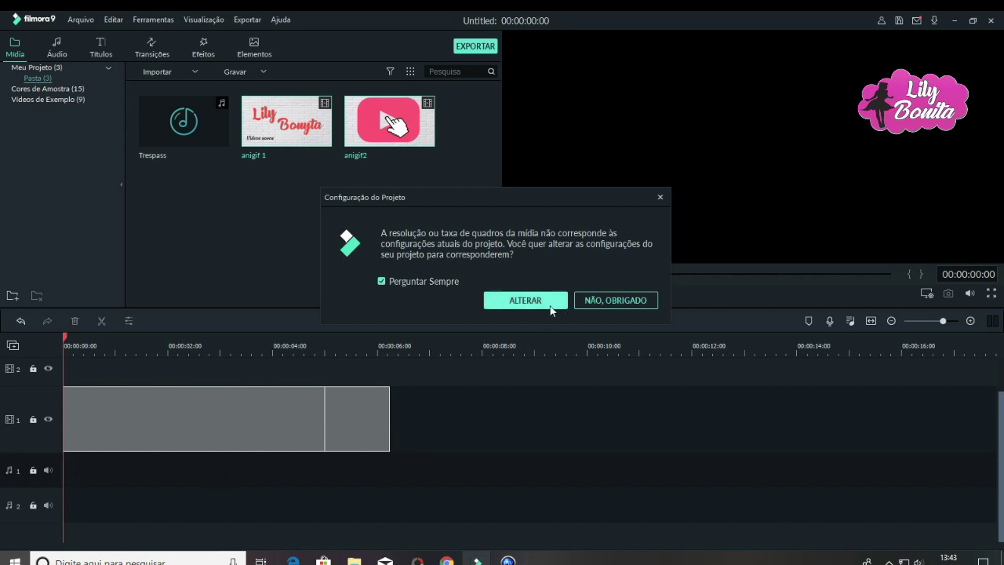
click(547, 299)
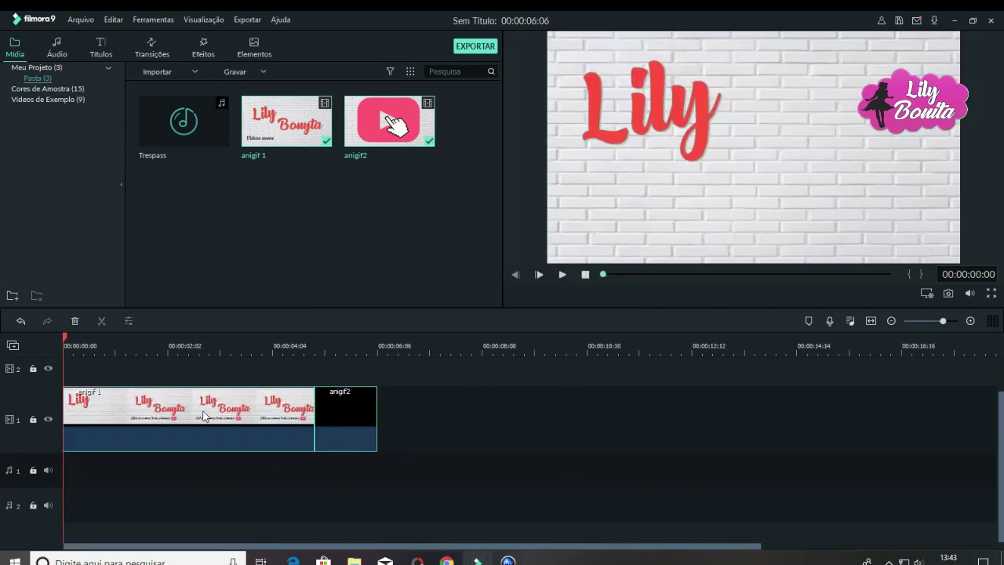
click(562, 275)
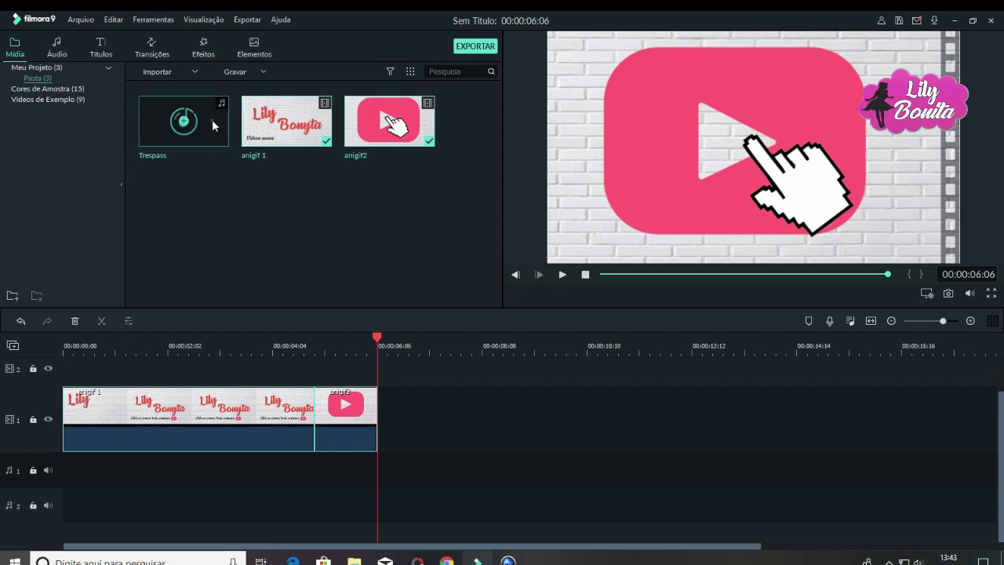
Add the Trespass music to audio track 1 and cut off the part extending past the video clips
drag(212, 119, 340, 469)
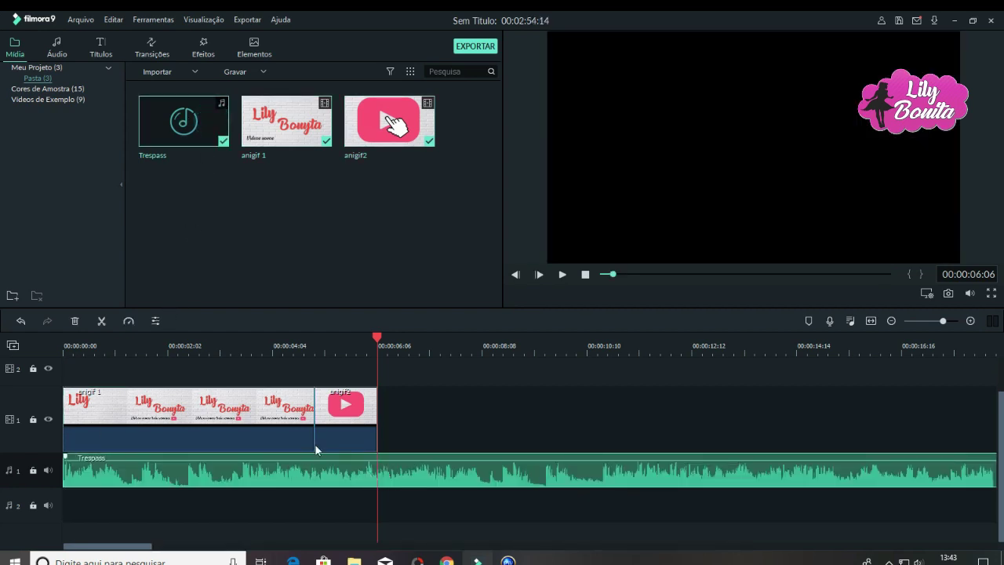
click(102, 322)
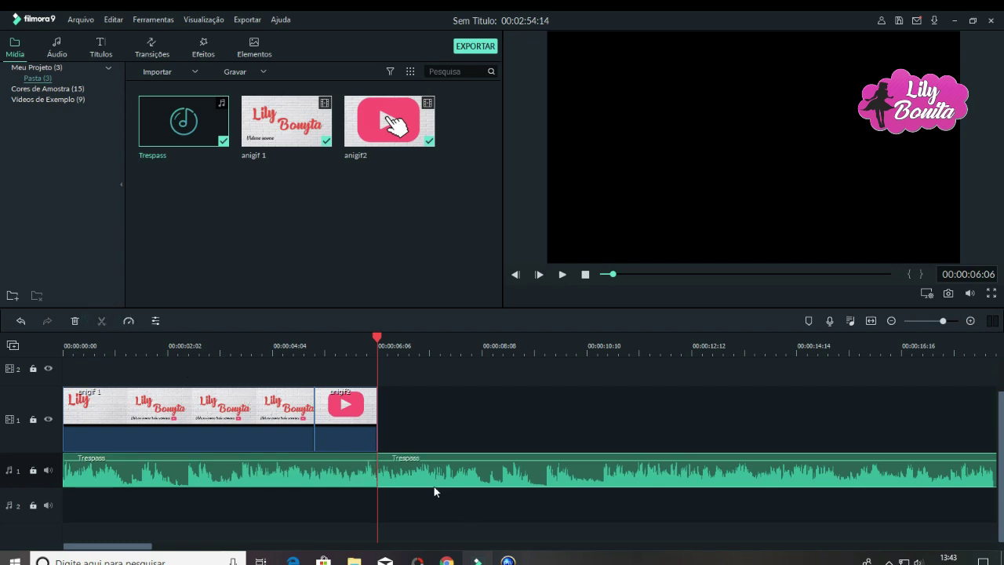
click(75, 321)
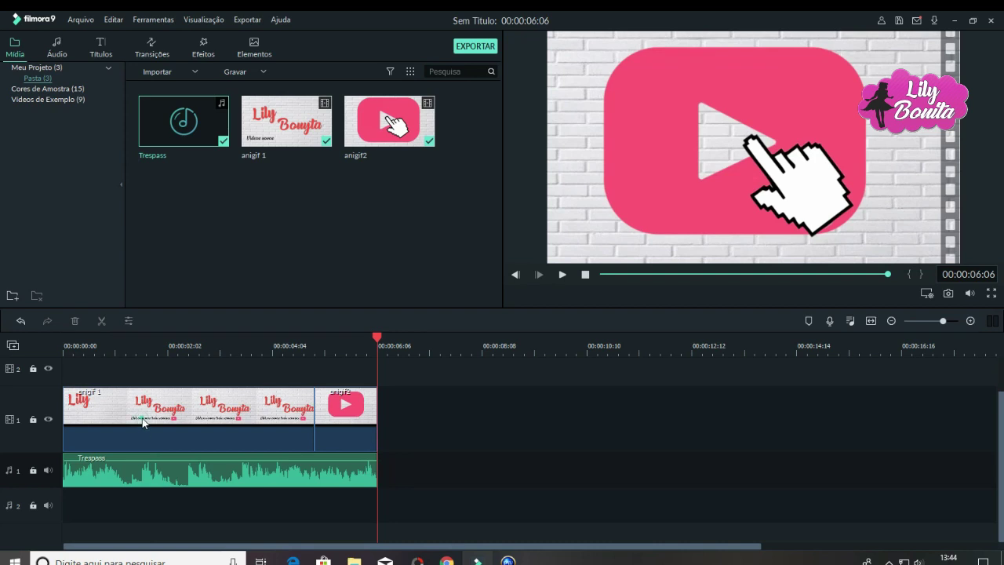
Speed up the anigif 1 clip on the timeline to fast 2x
double_click(142, 422)
click(451, 292)
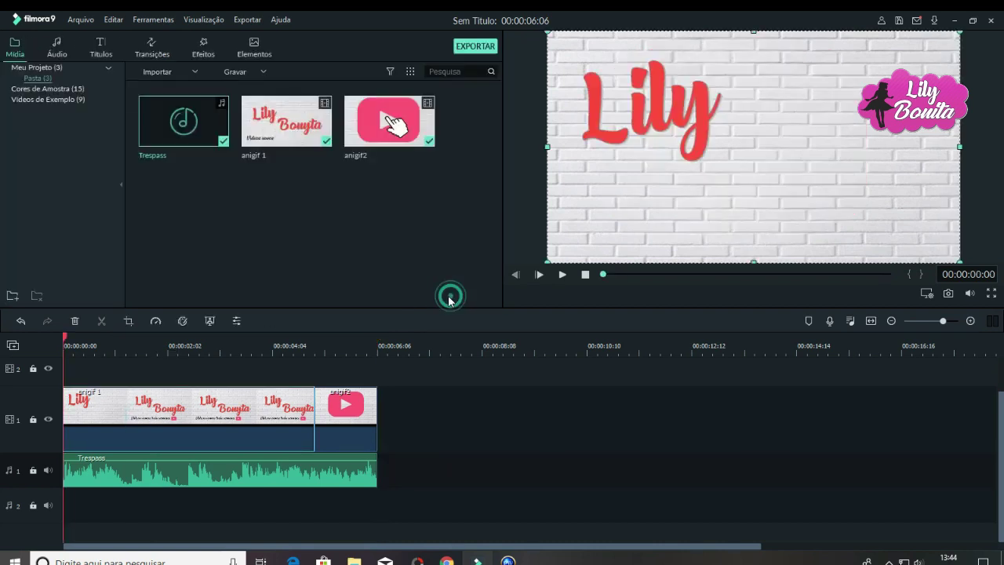
click(155, 320)
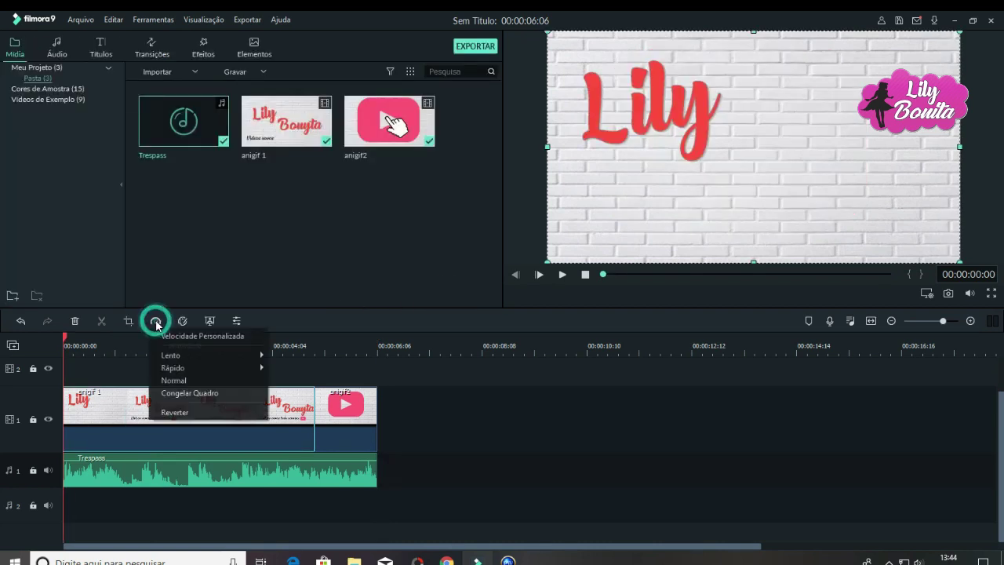
mouse_move(244, 367)
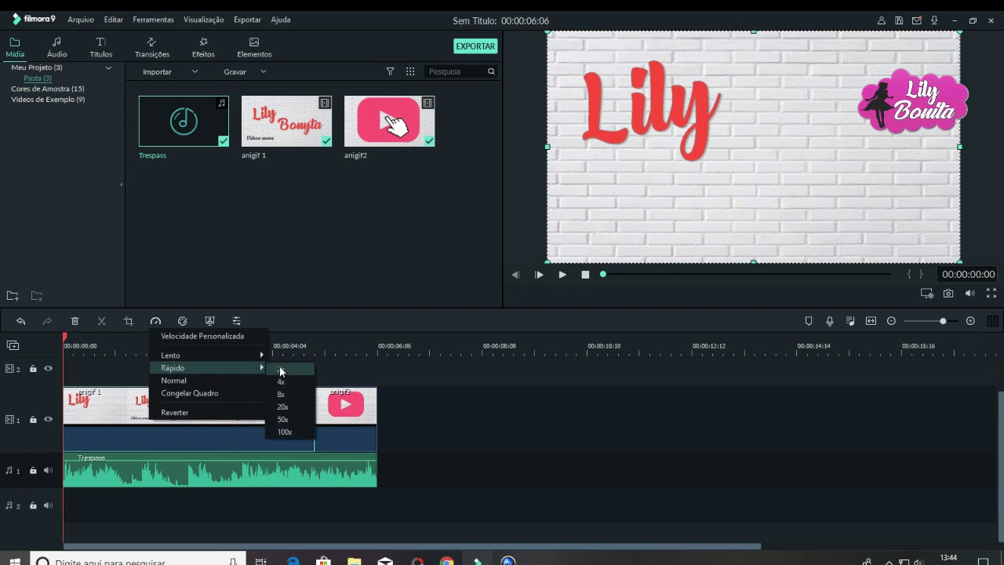
click(280, 370)
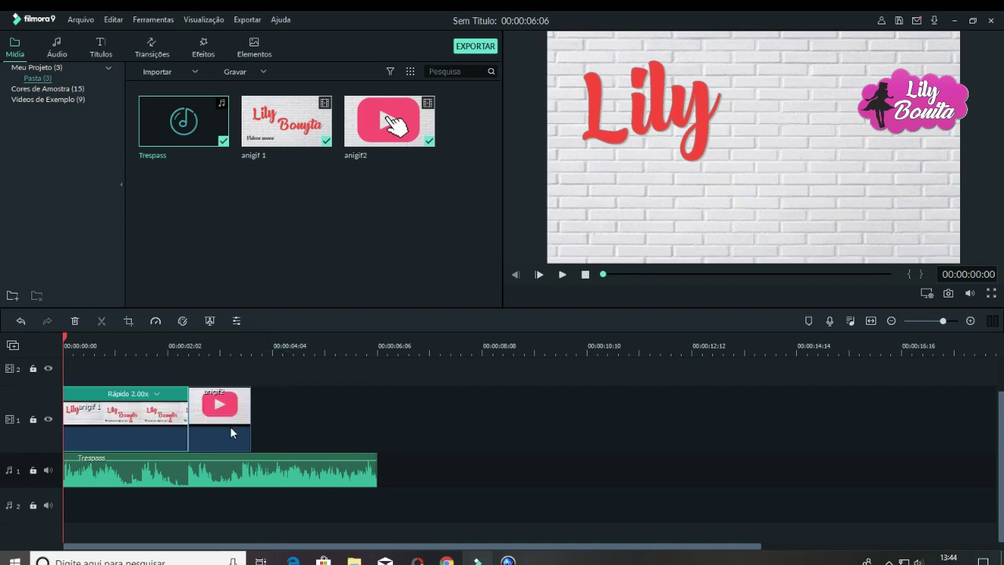
Speed up the anigif2 clip on the timeline to fast 2x
click(230, 419)
double_click(230, 418)
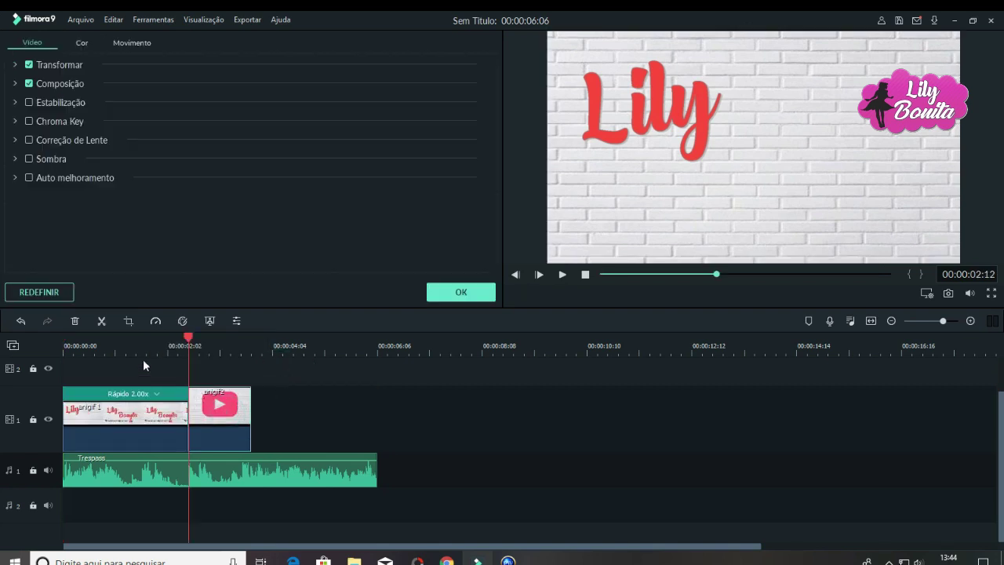
click(437, 295)
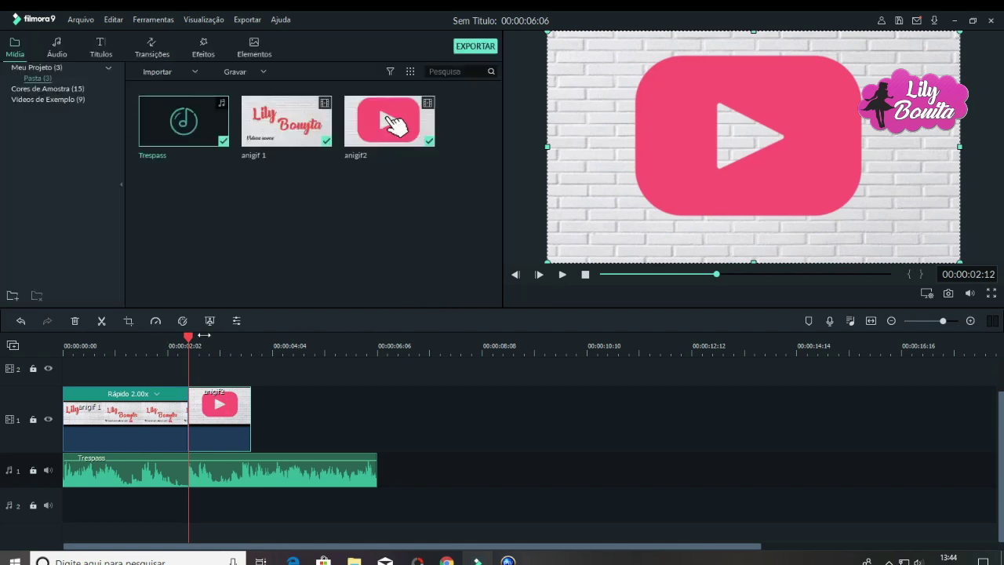
click(156, 321)
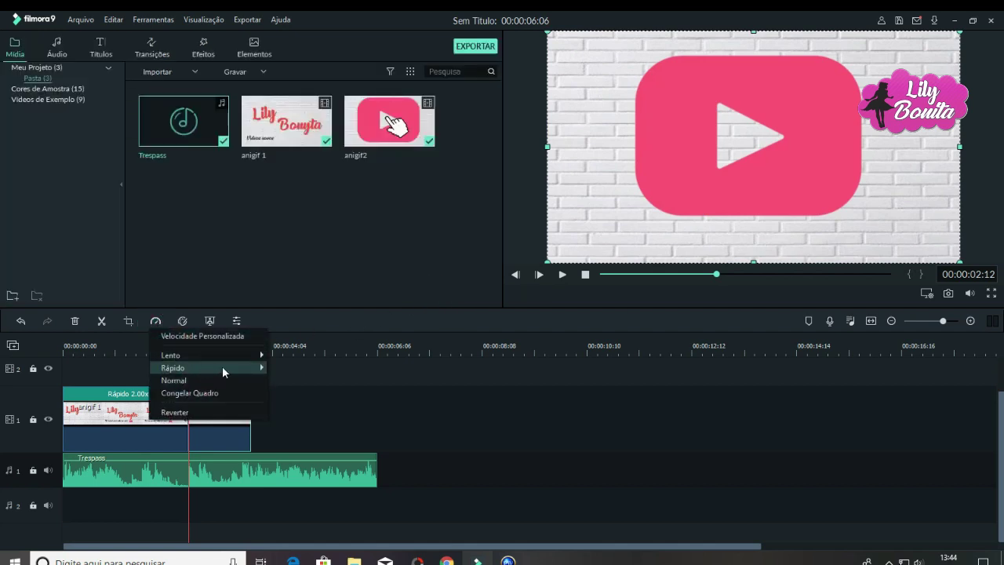
mouse_move(222, 367)
click(280, 369)
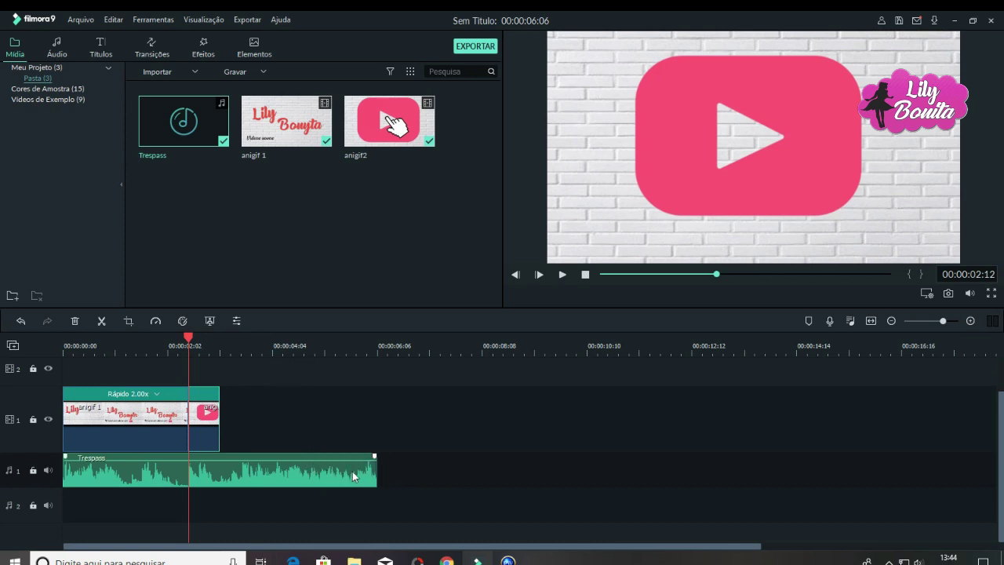
Trim the end of the Trespass audio to match the shortened video clips and play the intro from the start
click(376, 468)
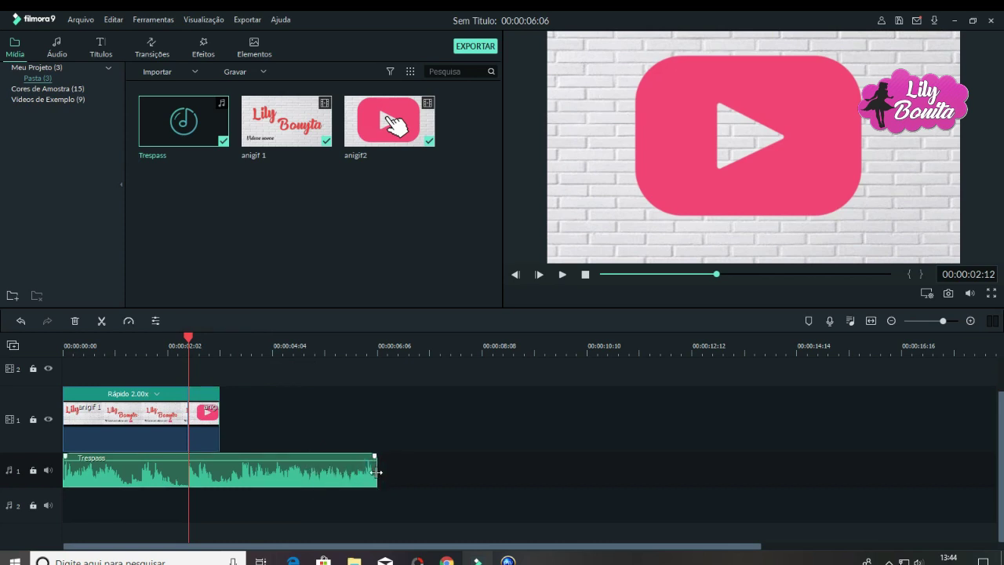
drag(376, 472, 219, 462)
drag(188, 336, 62, 344)
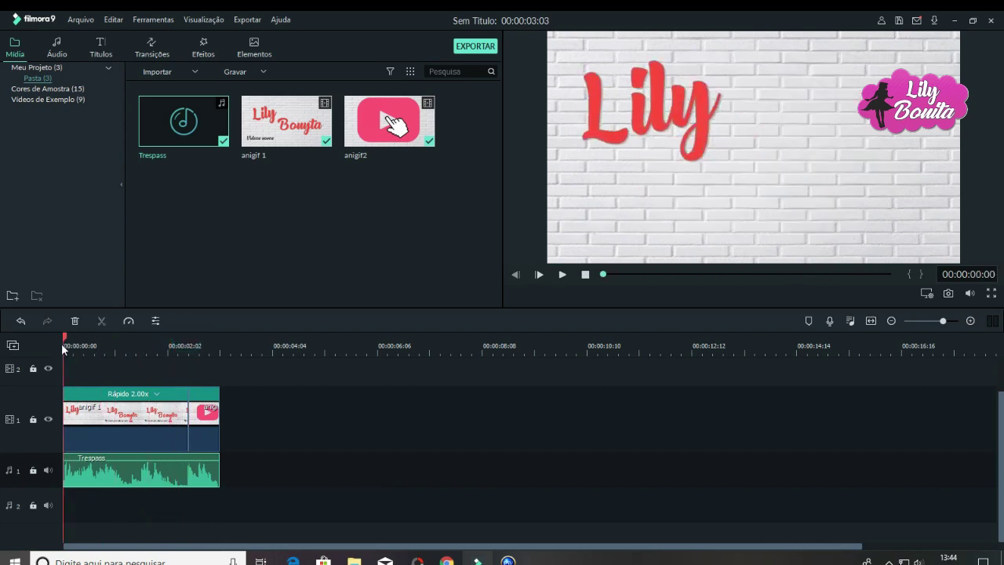
click(562, 274)
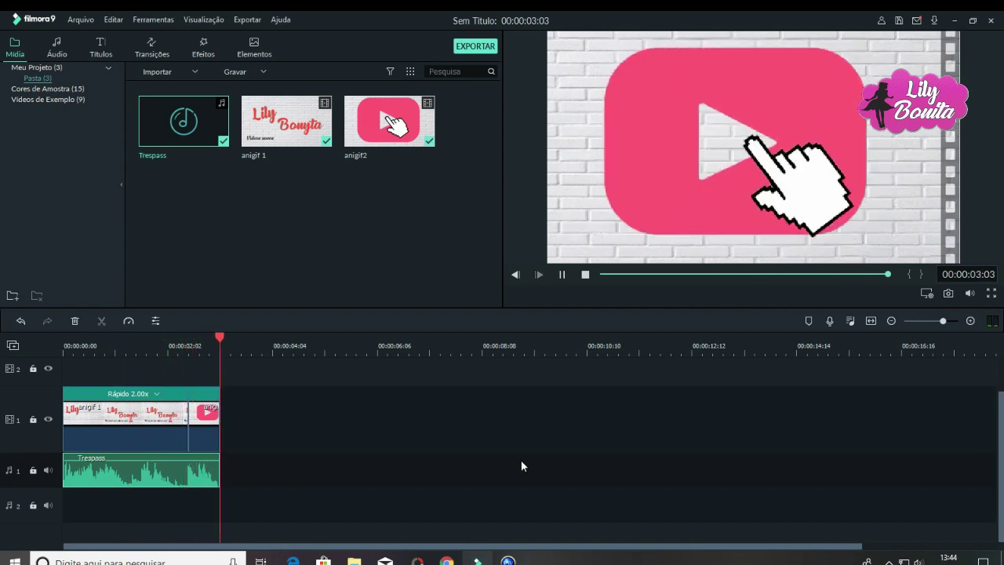
Add the Zumbido de Erro effect to video track 2 and stretch it over the full length of both clips
click(202, 52)
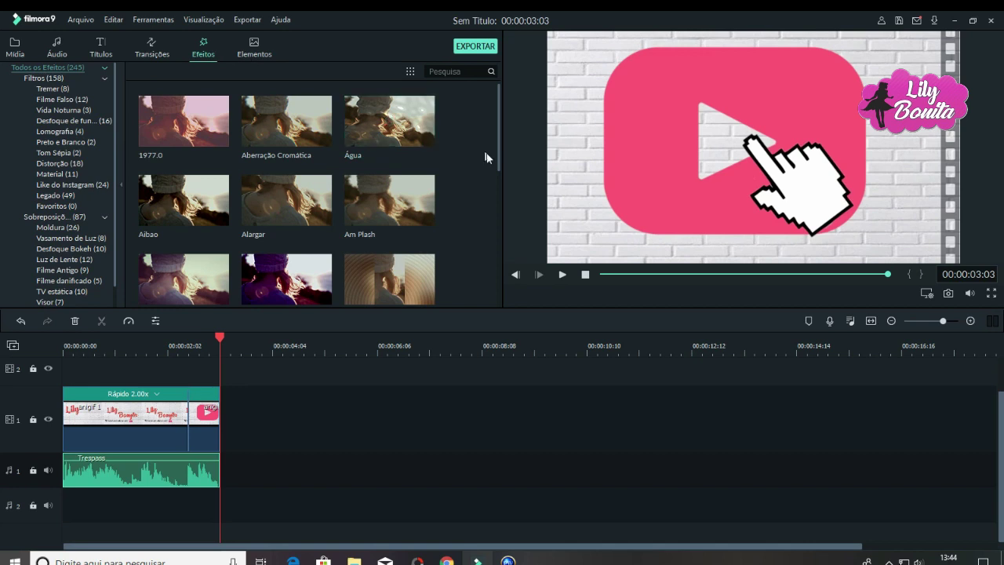
drag(497, 155, 498, 303)
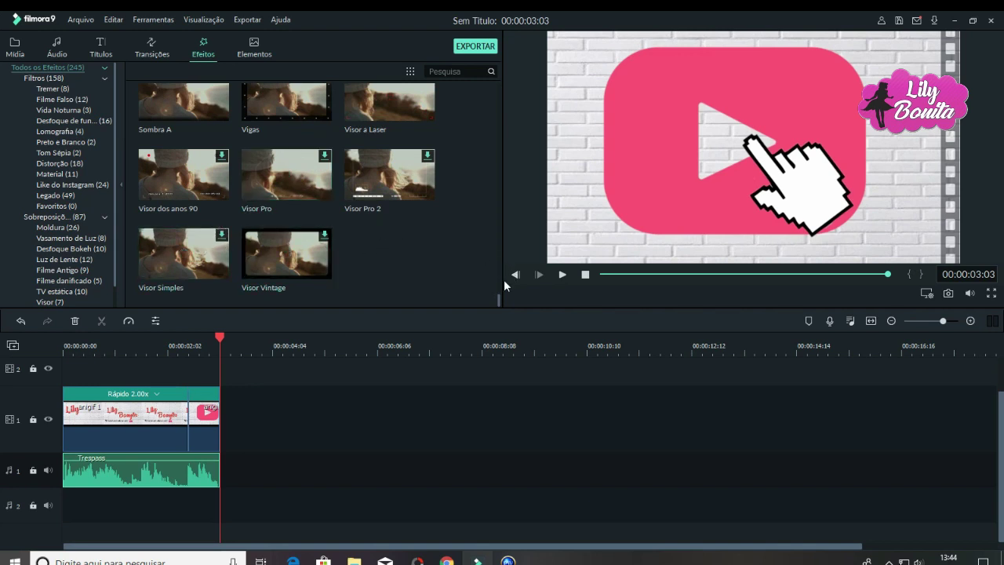
drag(496, 300, 496, 235)
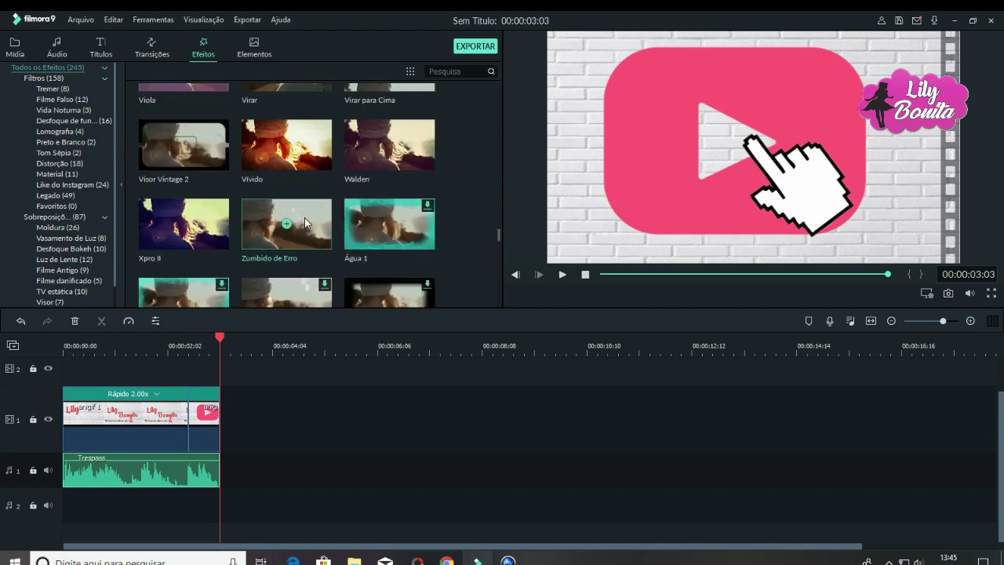
drag(305, 225, 273, 271)
drag(175, 355, 219, 374)
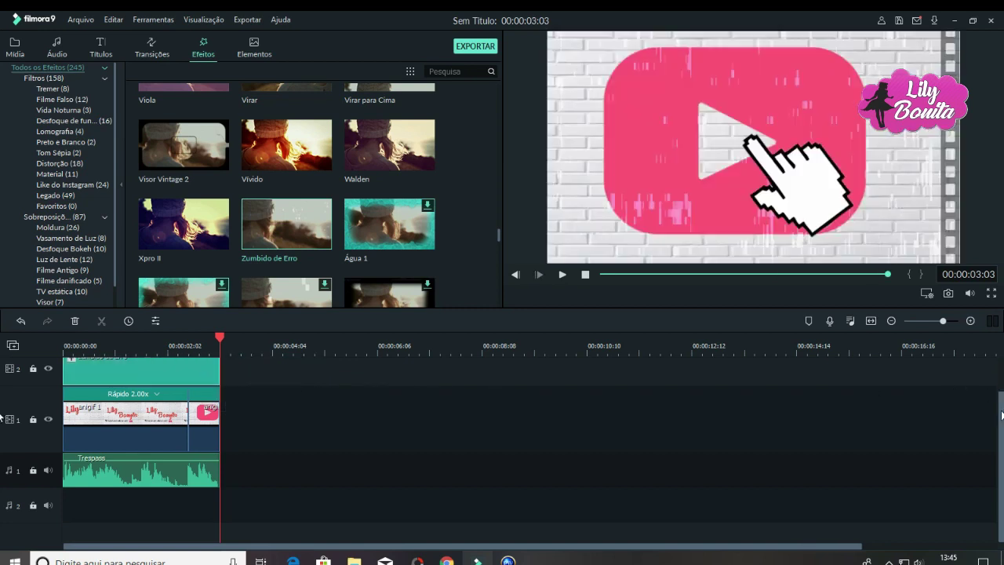
Play the intro from the start to check the Zumbido de Erro effect over both clips
scroll(998, 408, up, 2)
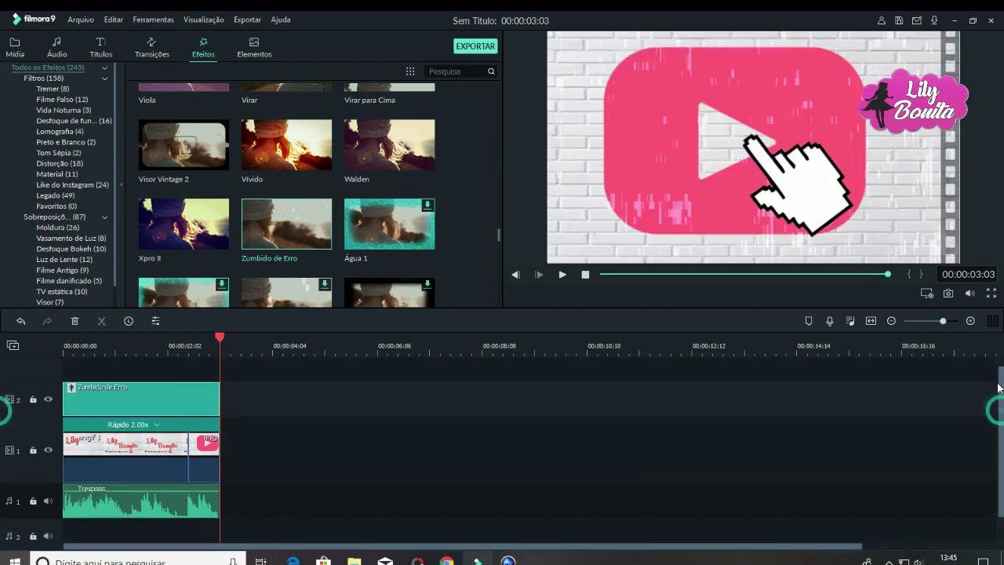
click(220, 337)
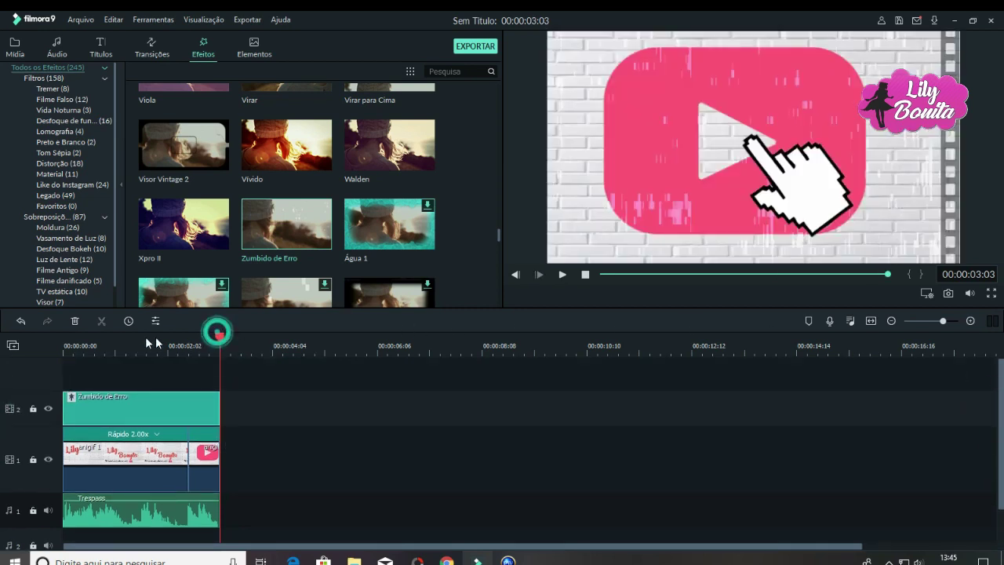
click(584, 274)
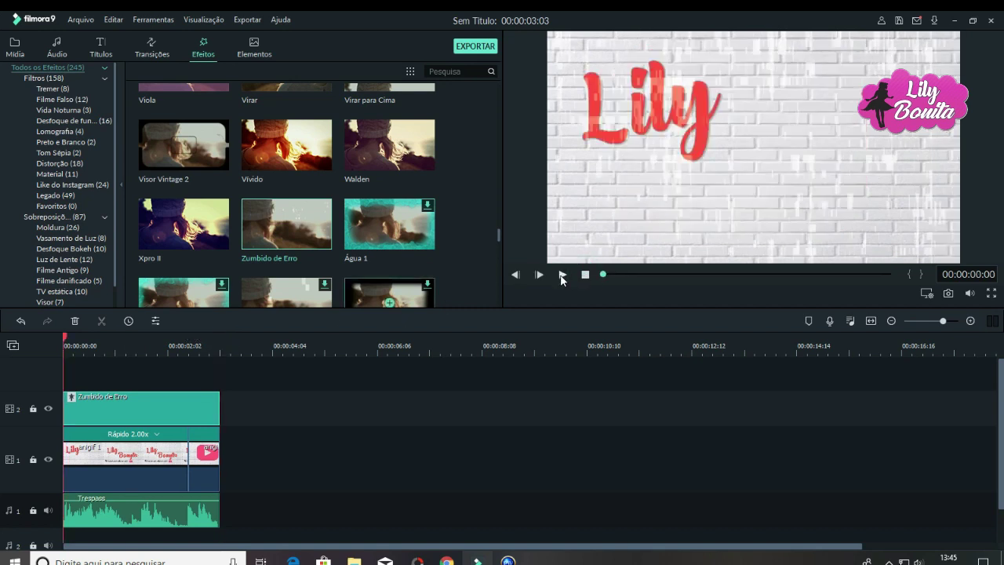
click(562, 274)
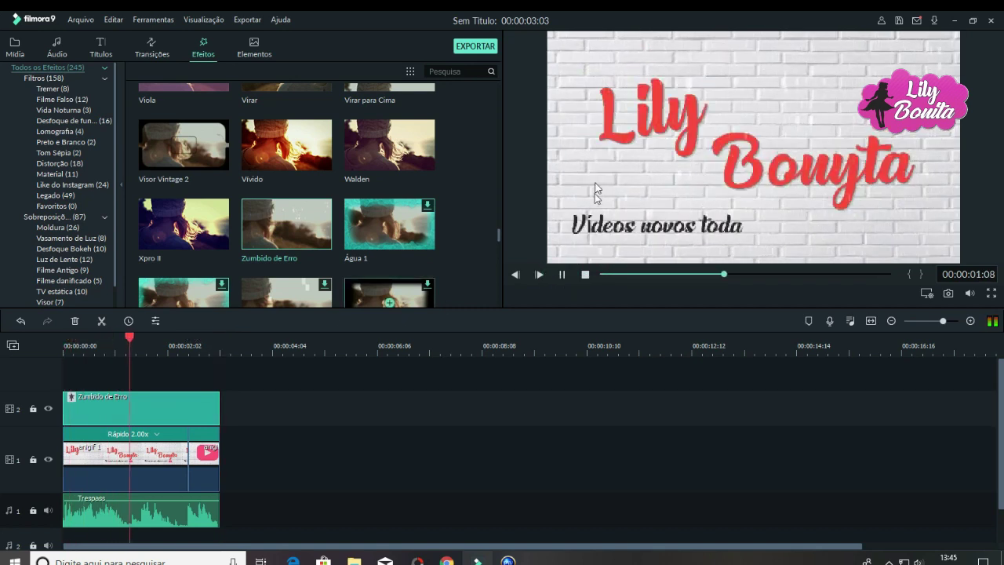
click(562, 274)
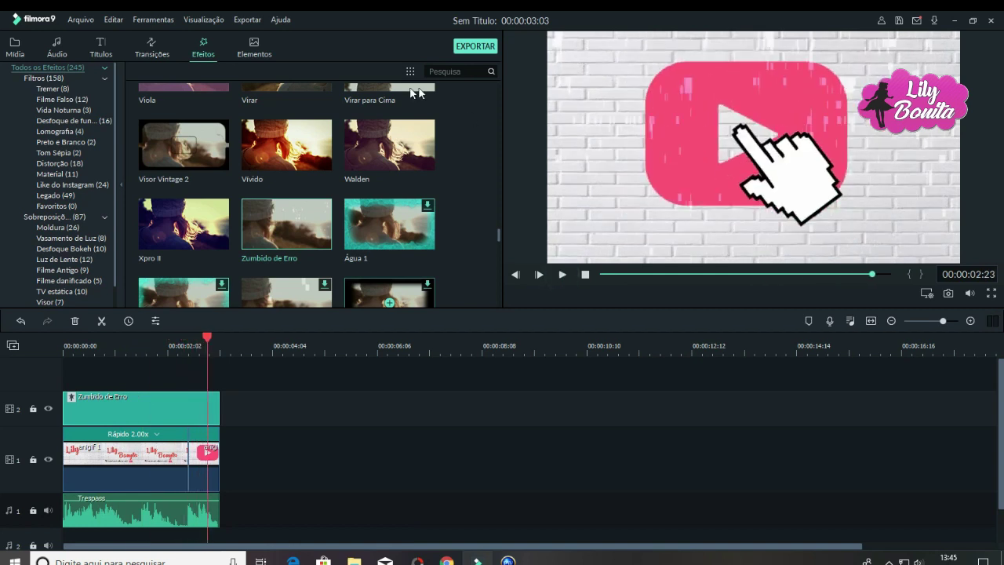
Add the Elemento Manuscrito 5 hearts element to video track 3, covering the full length of both clips
click(253, 48)
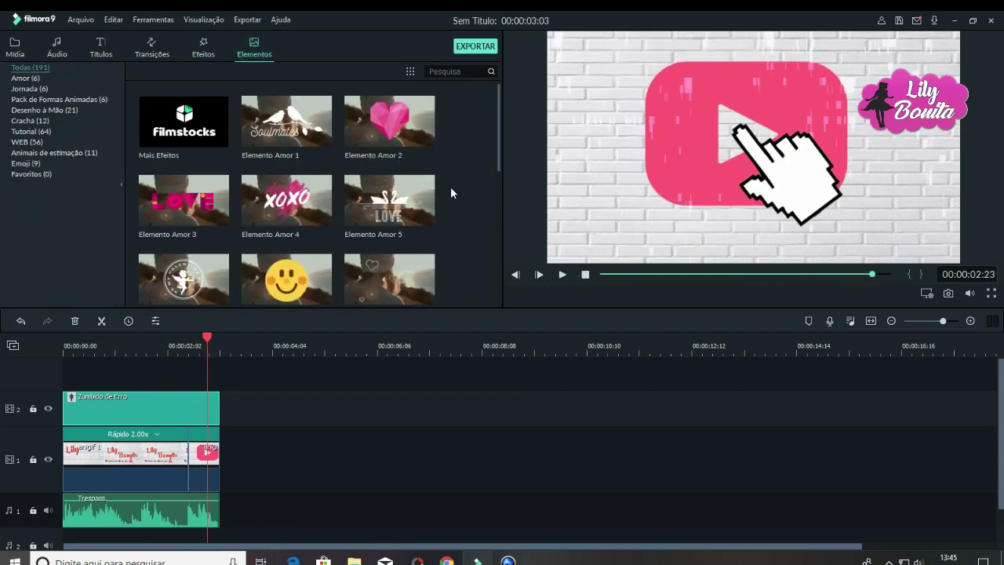
click(497, 145)
scroll(496, 177, down, 1)
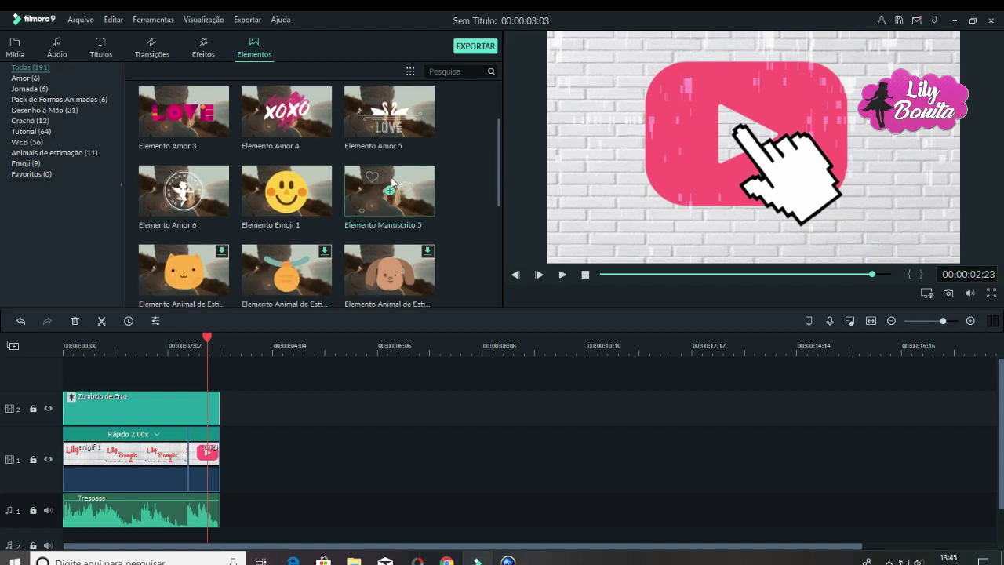
drag(389, 190, 220, 410)
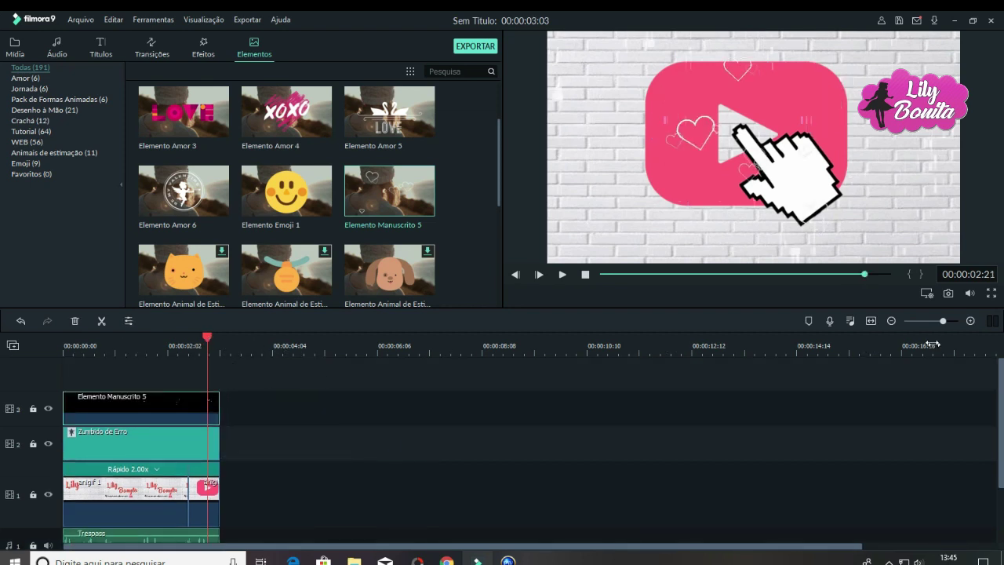
Preview the intro with the hearts element in full screen, then return to the editor
click(991, 293)
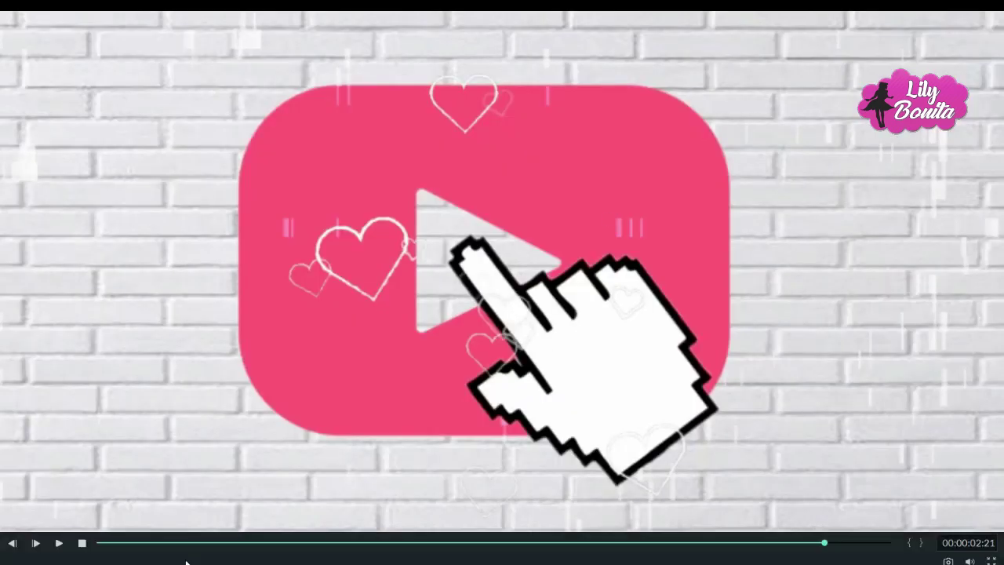
click(55, 543)
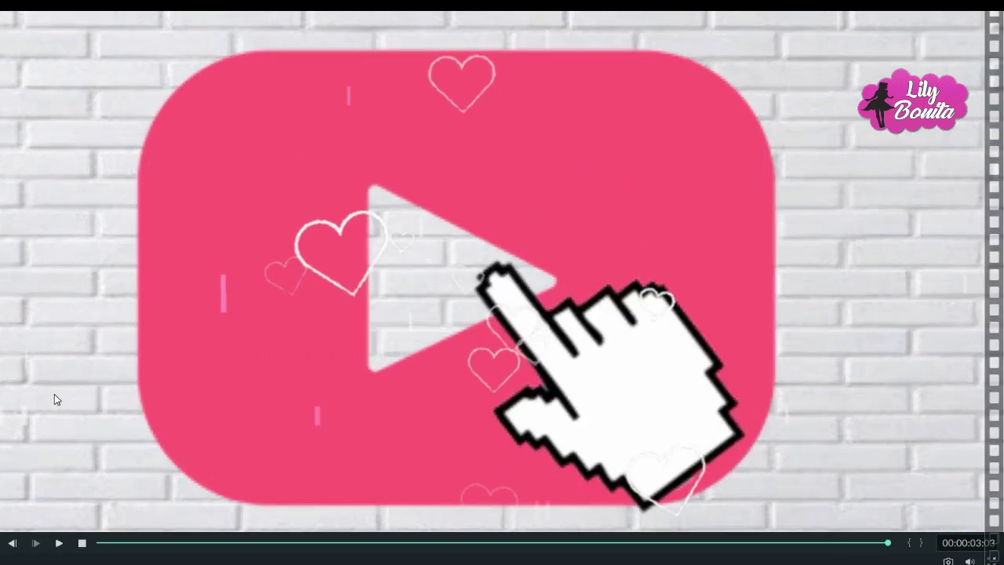
click(59, 543)
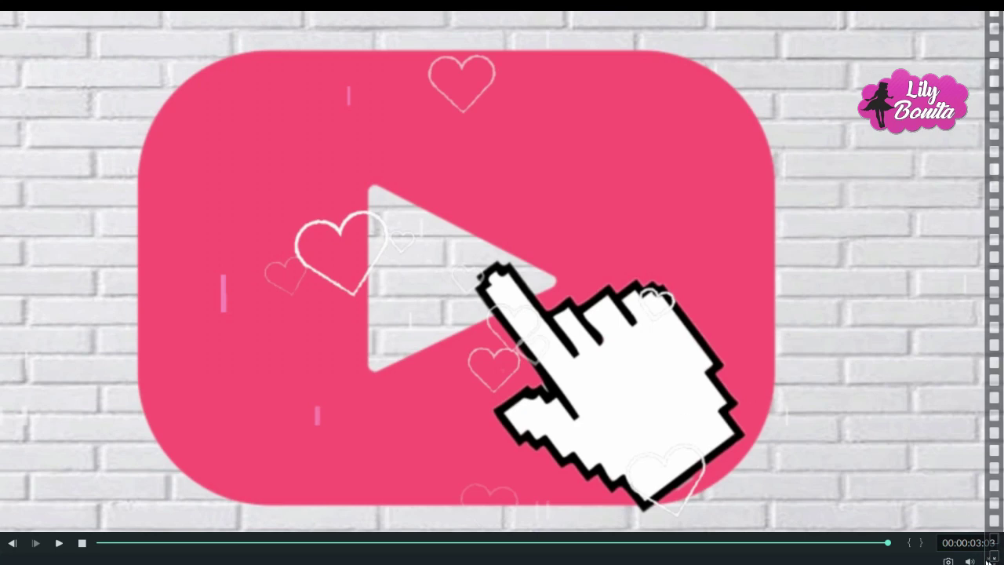
click(991, 558)
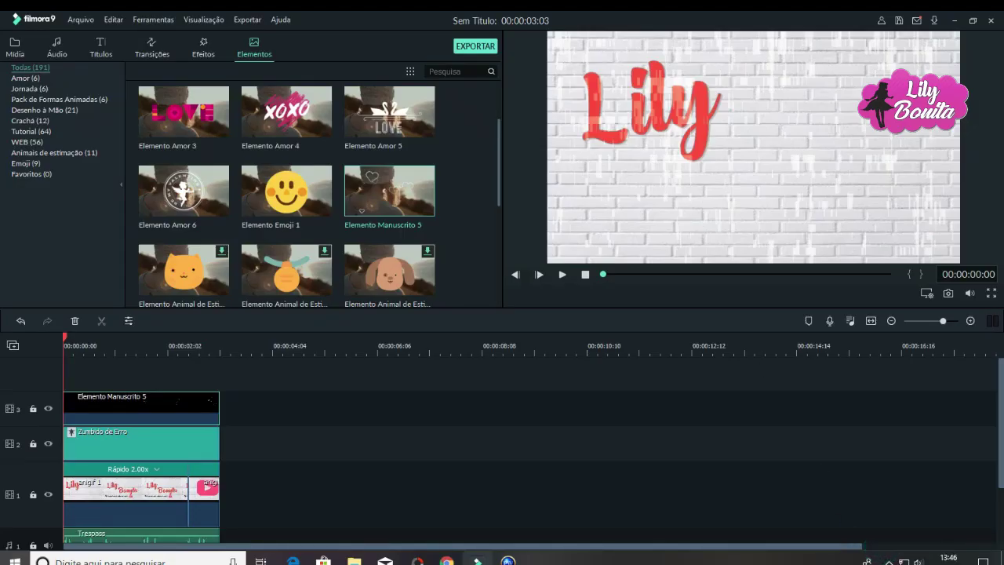
Open the export settings for a local MP4 file and name the video vinheta
click(13, 47)
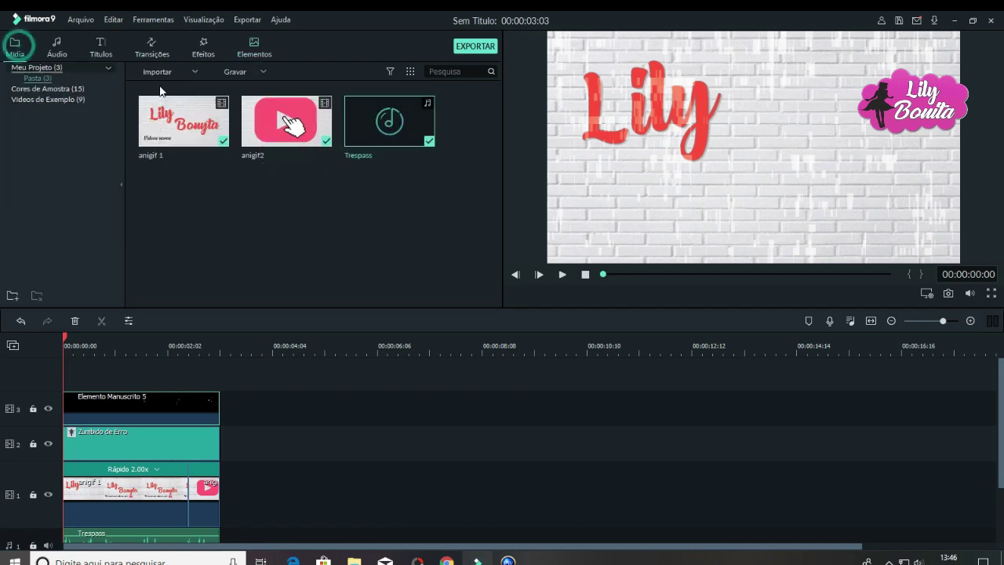
click(490, 46)
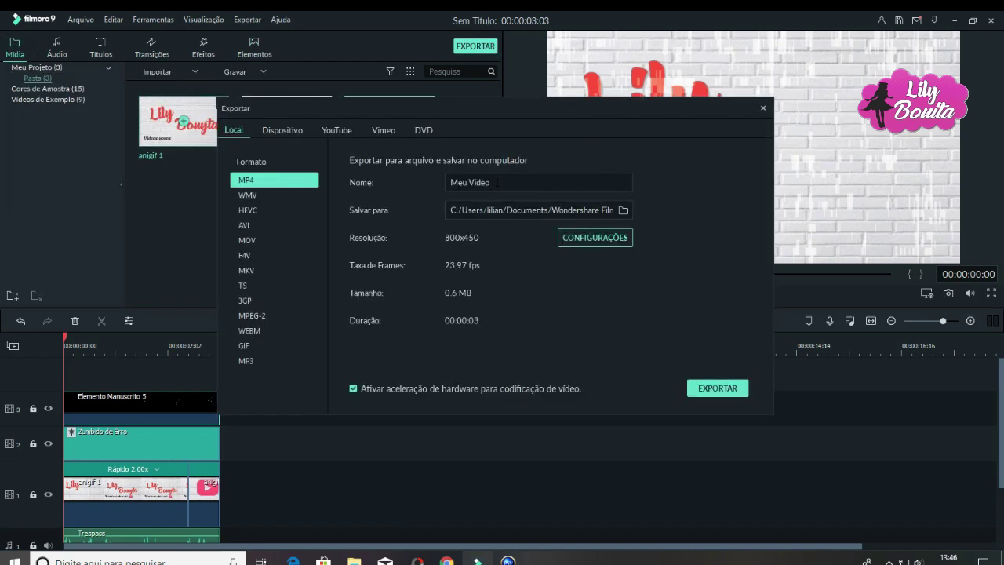
drag(496, 182, 434, 180)
text(vinheta)
Set the export's video frame rate to 30 fps in the configuration and accept the settings
click(605, 237)
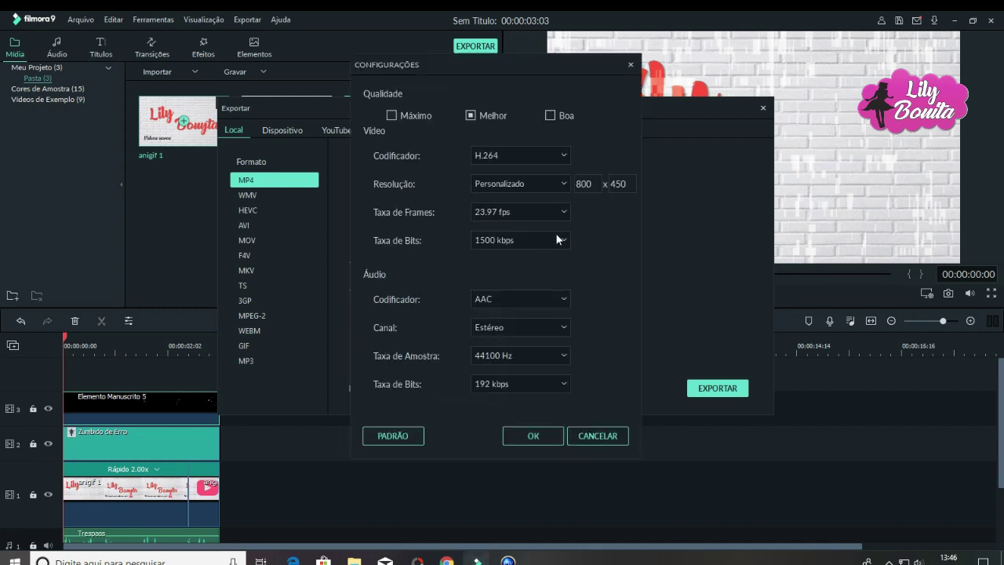
click(561, 213)
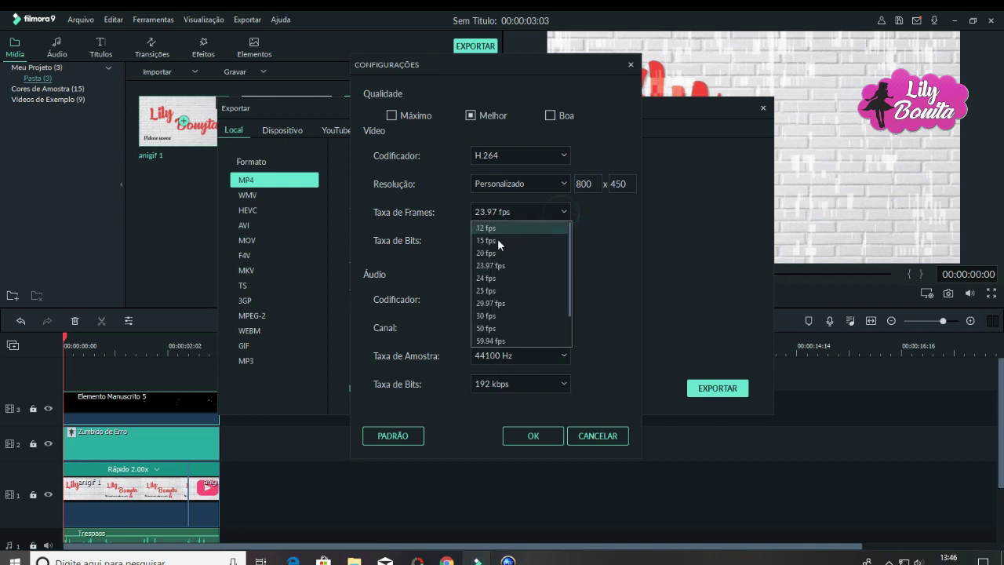
click(501, 313)
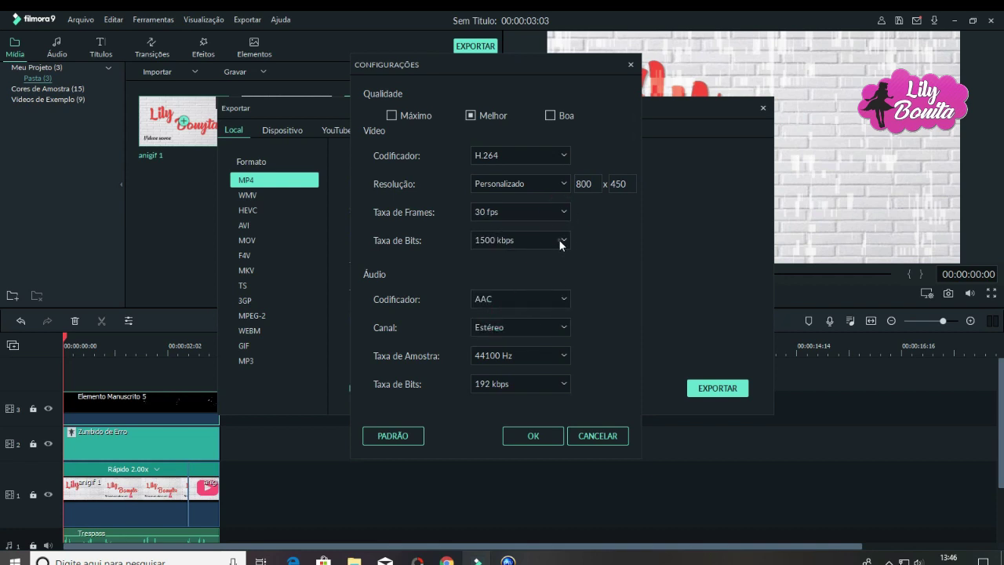
click(558, 240)
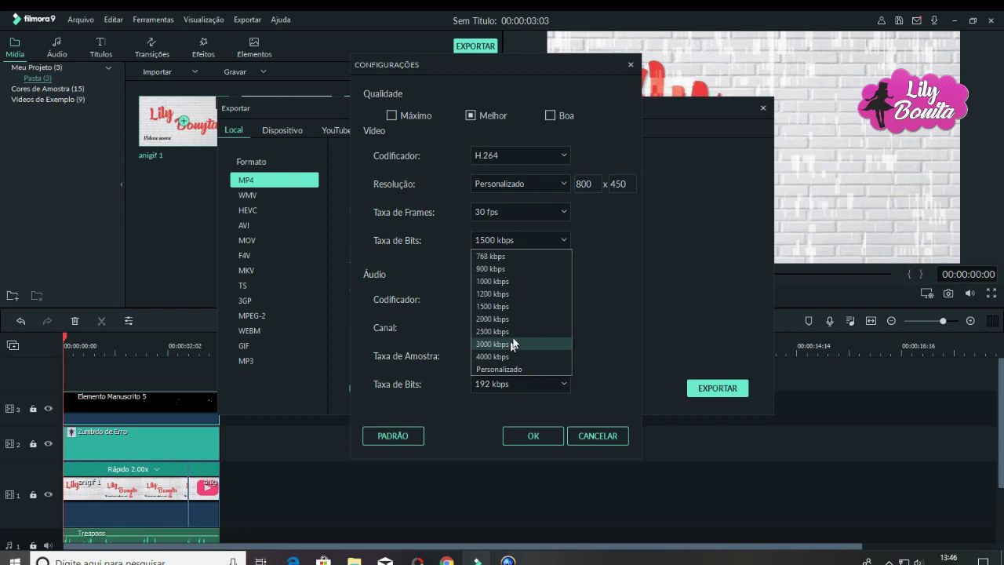
click(617, 262)
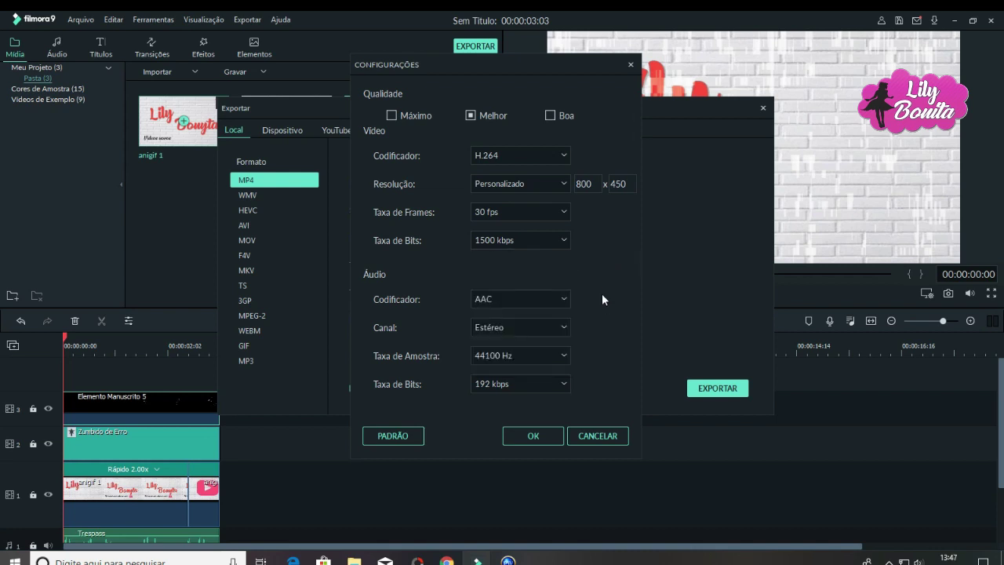
click(534, 436)
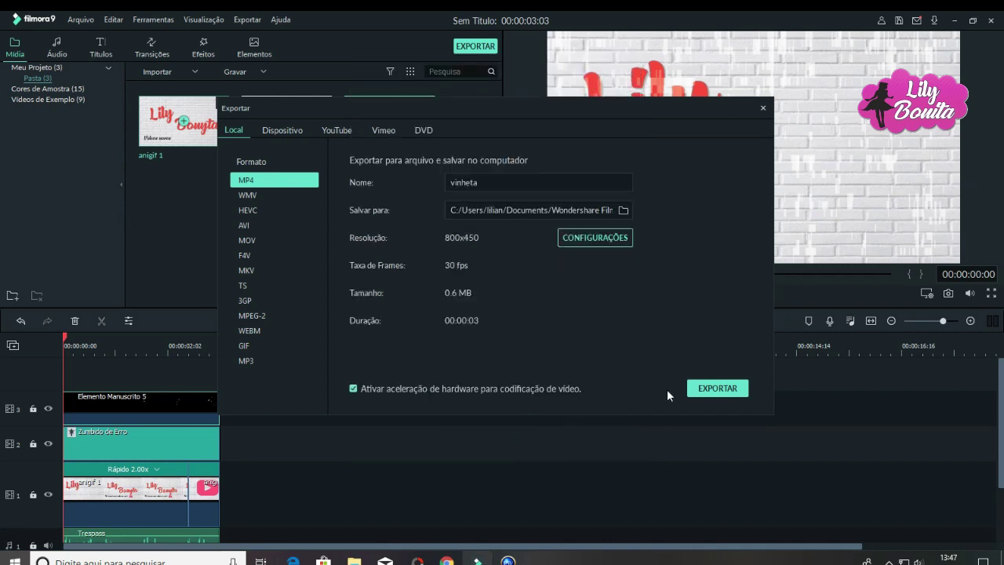
Start exporting the vinheta video and pause the conversion while it is running
click(716, 389)
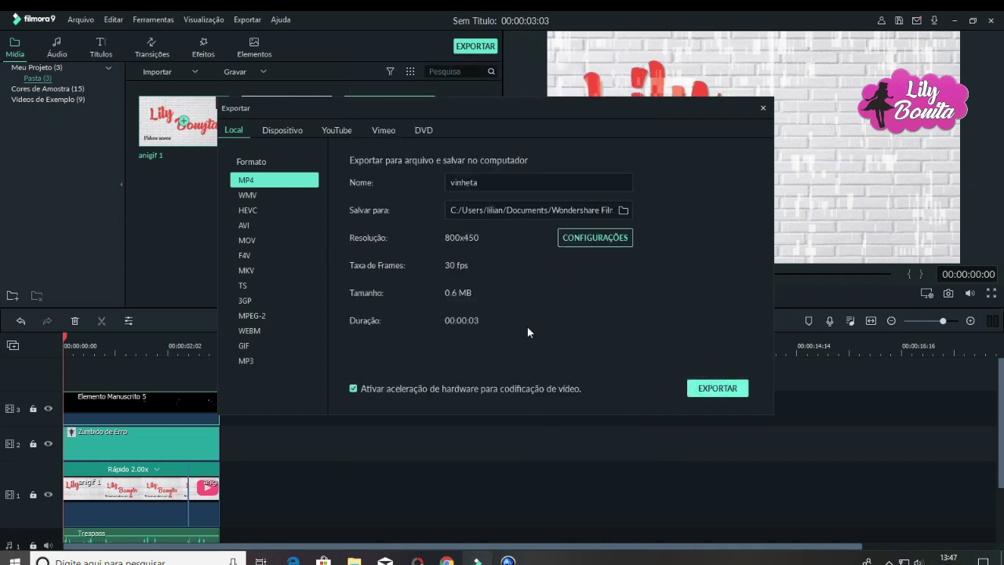
click(746, 391)
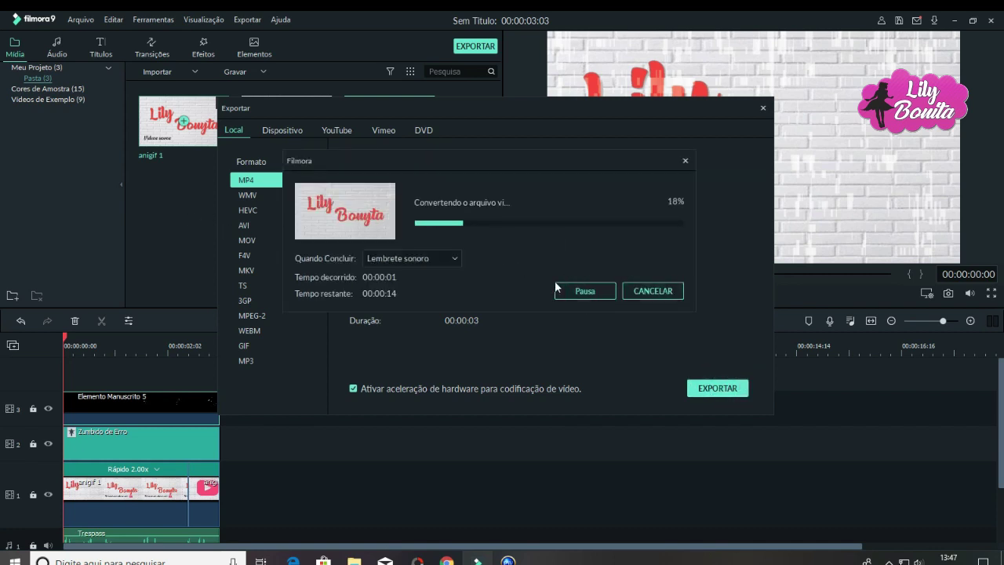
click(592, 291)
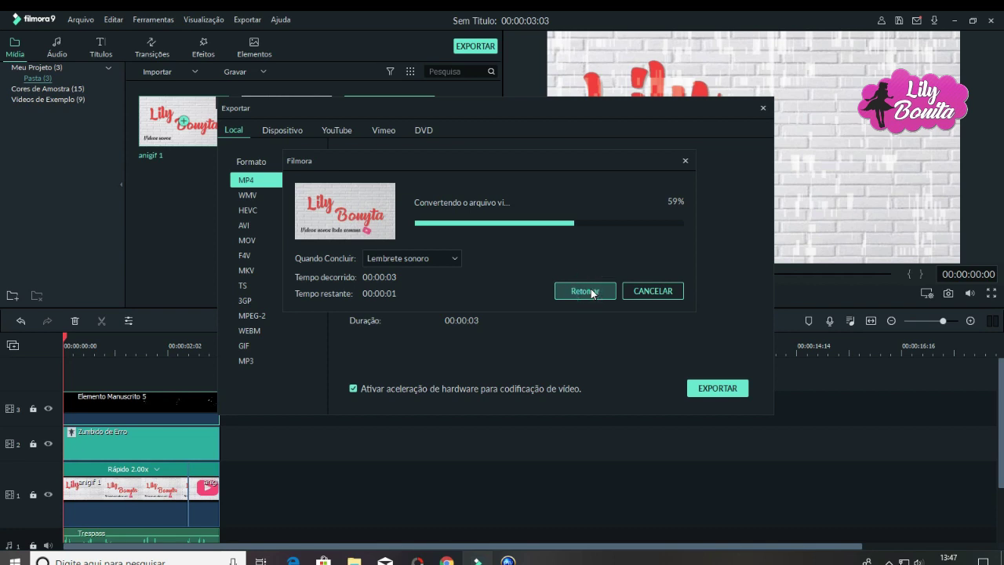